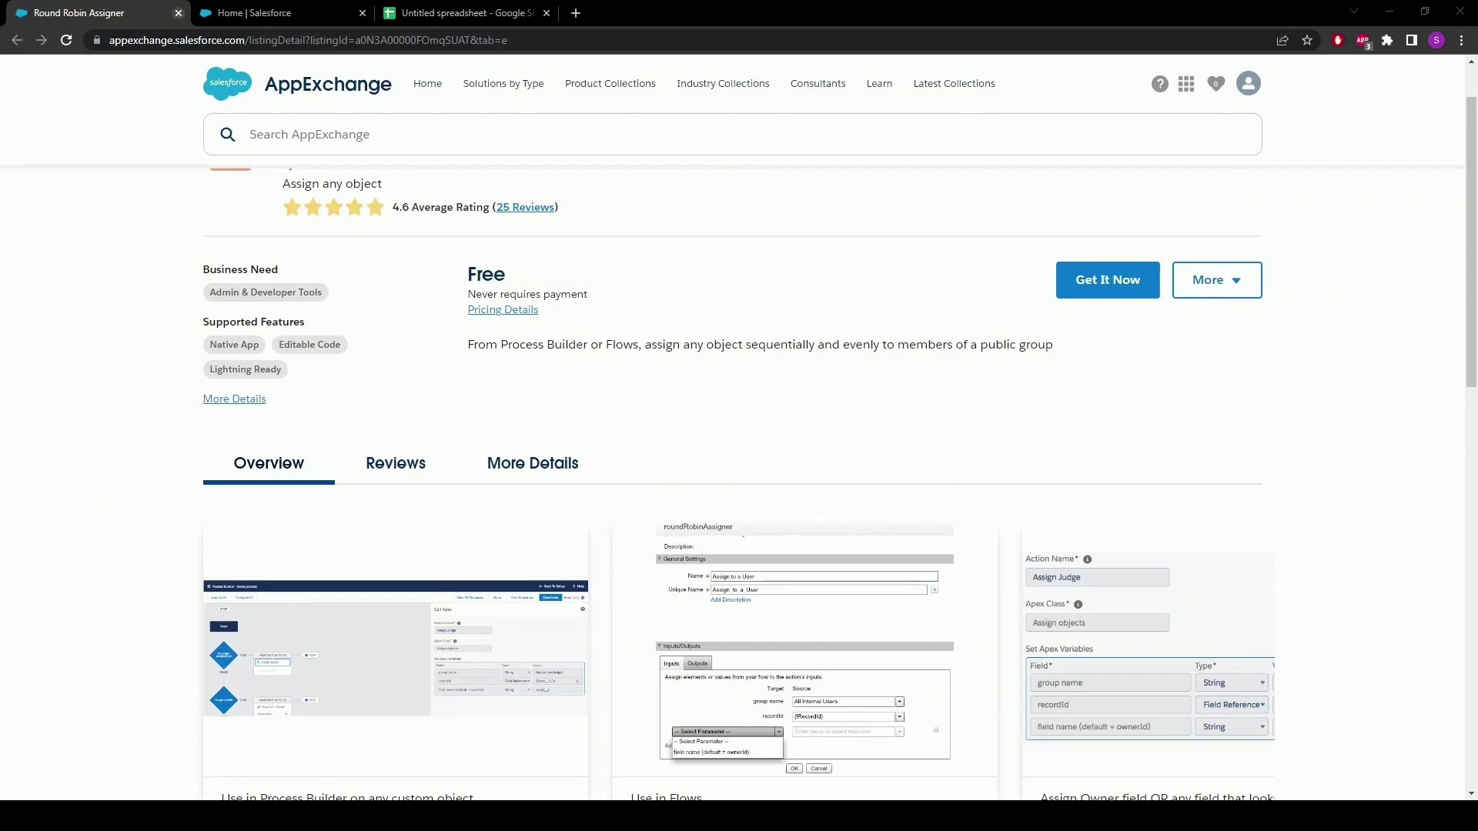
# - Close the Round Robin Assigner AppExchange tab to get back to Salesforce Home
pyautogui.click(178, 13)
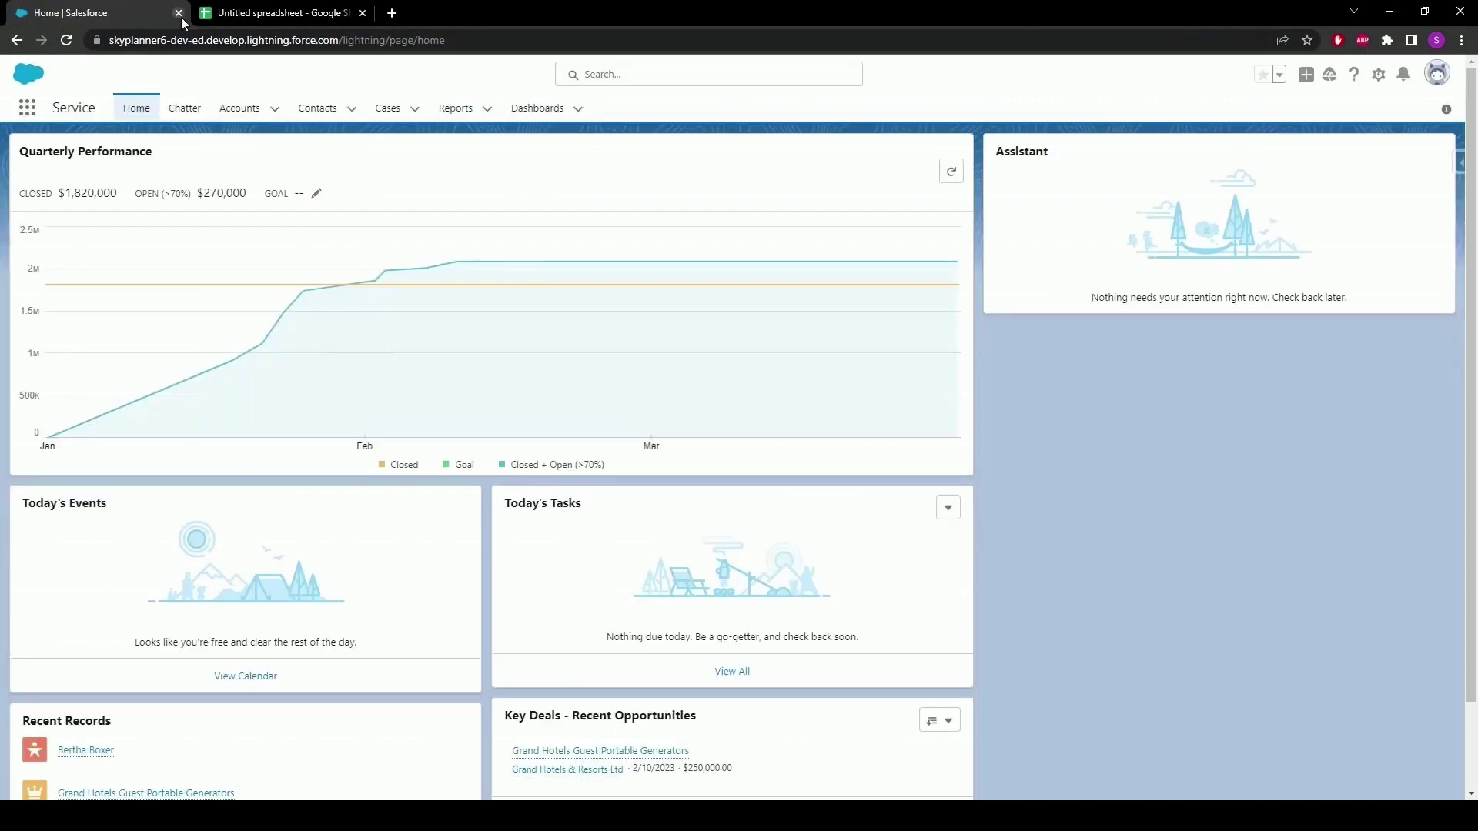
# - Open Setup in a new tab and reach the Public Groups page via Quick Find 'public'
pyautogui.click(1378, 74)
pyautogui.click(1321, 141)
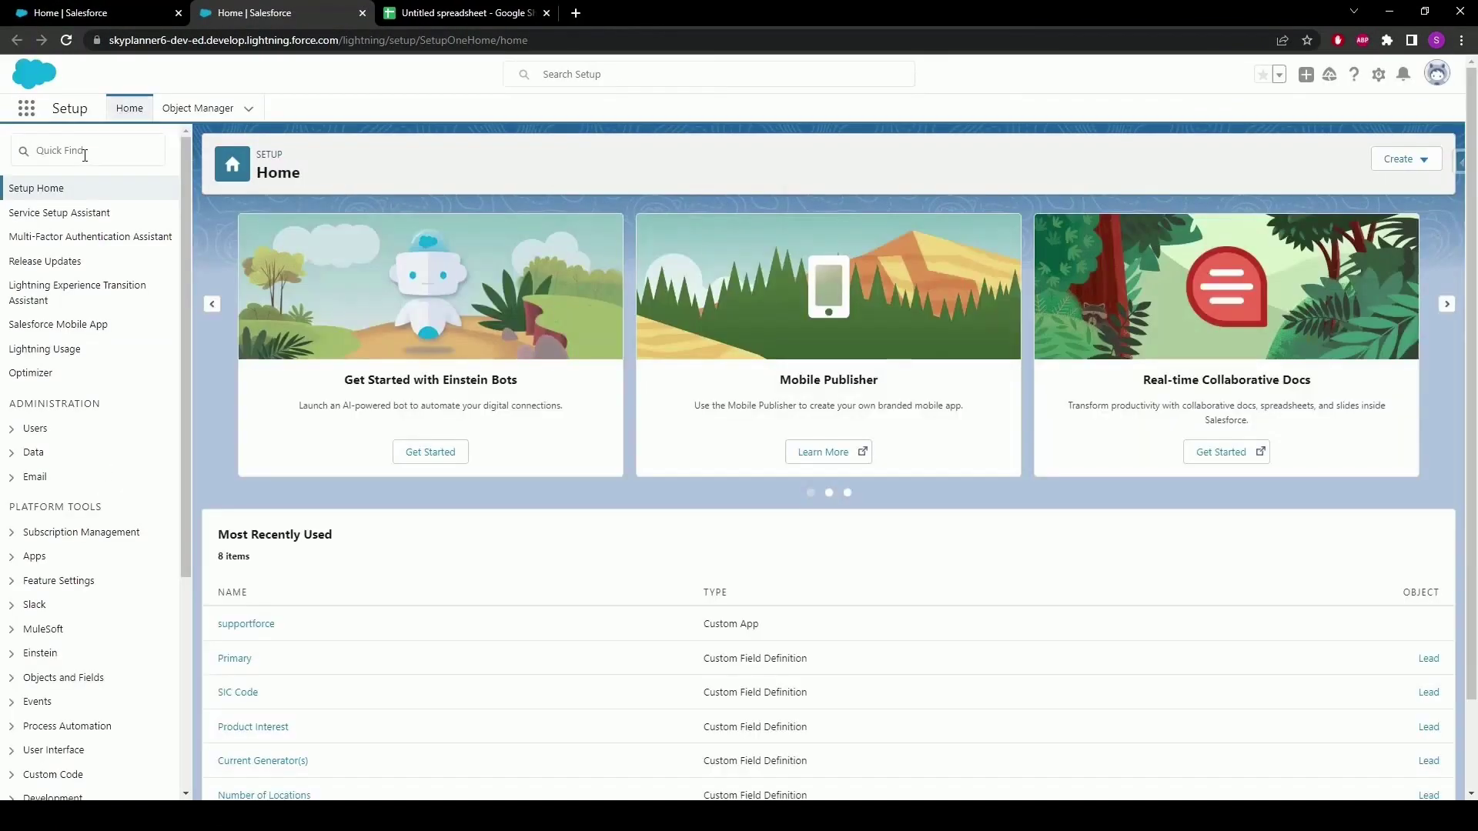
pyautogui.click(85, 156)
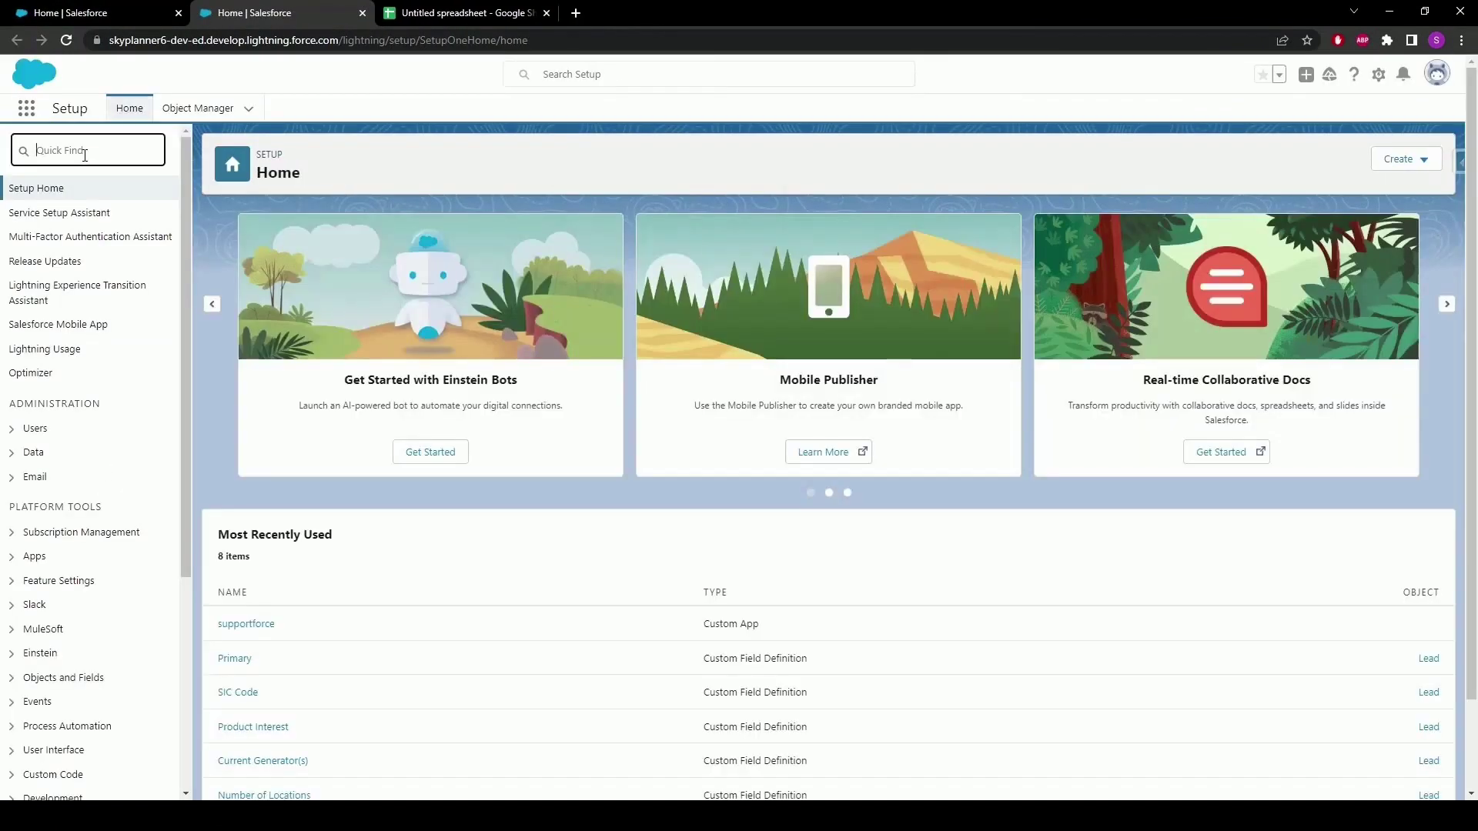
pyautogui.write('public')
pyautogui.click(72, 213)
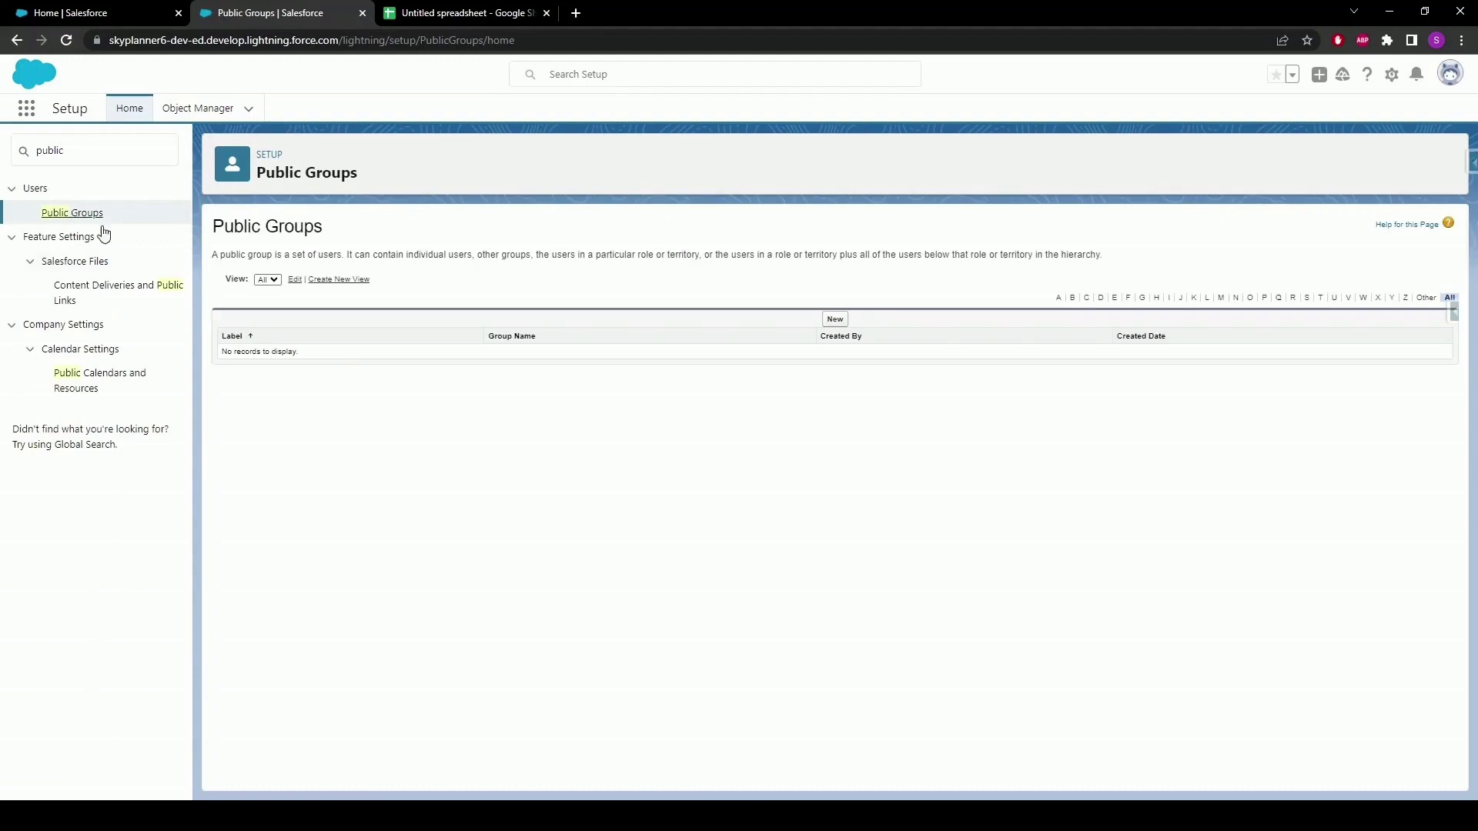
# - Create the Florida Sales Team public group, add two users as members, and save
pyautogui.click(837, 321)
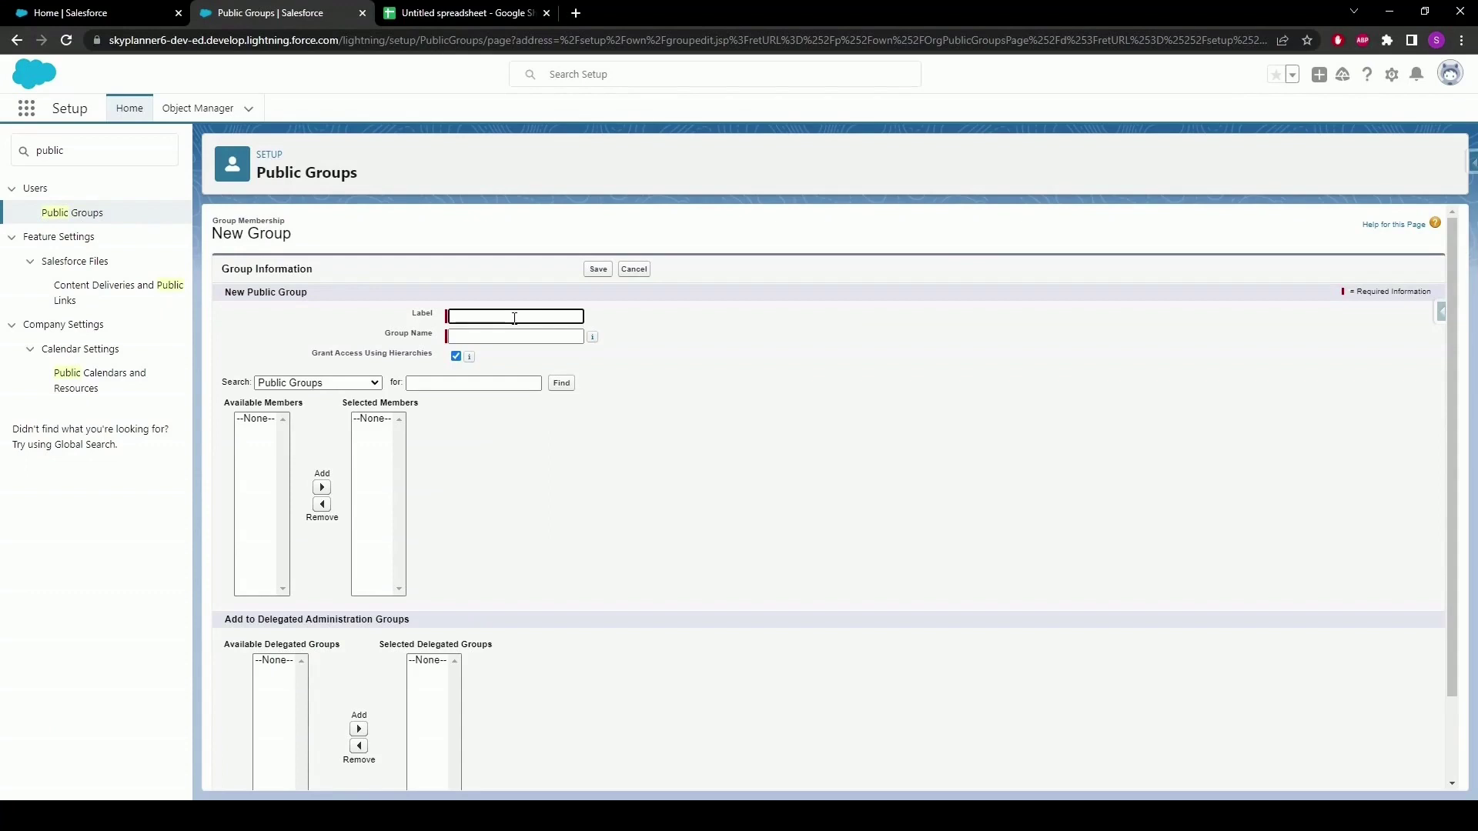
pyautogui.write('Florida Sales Team')
pyautogui.click(530, 337)
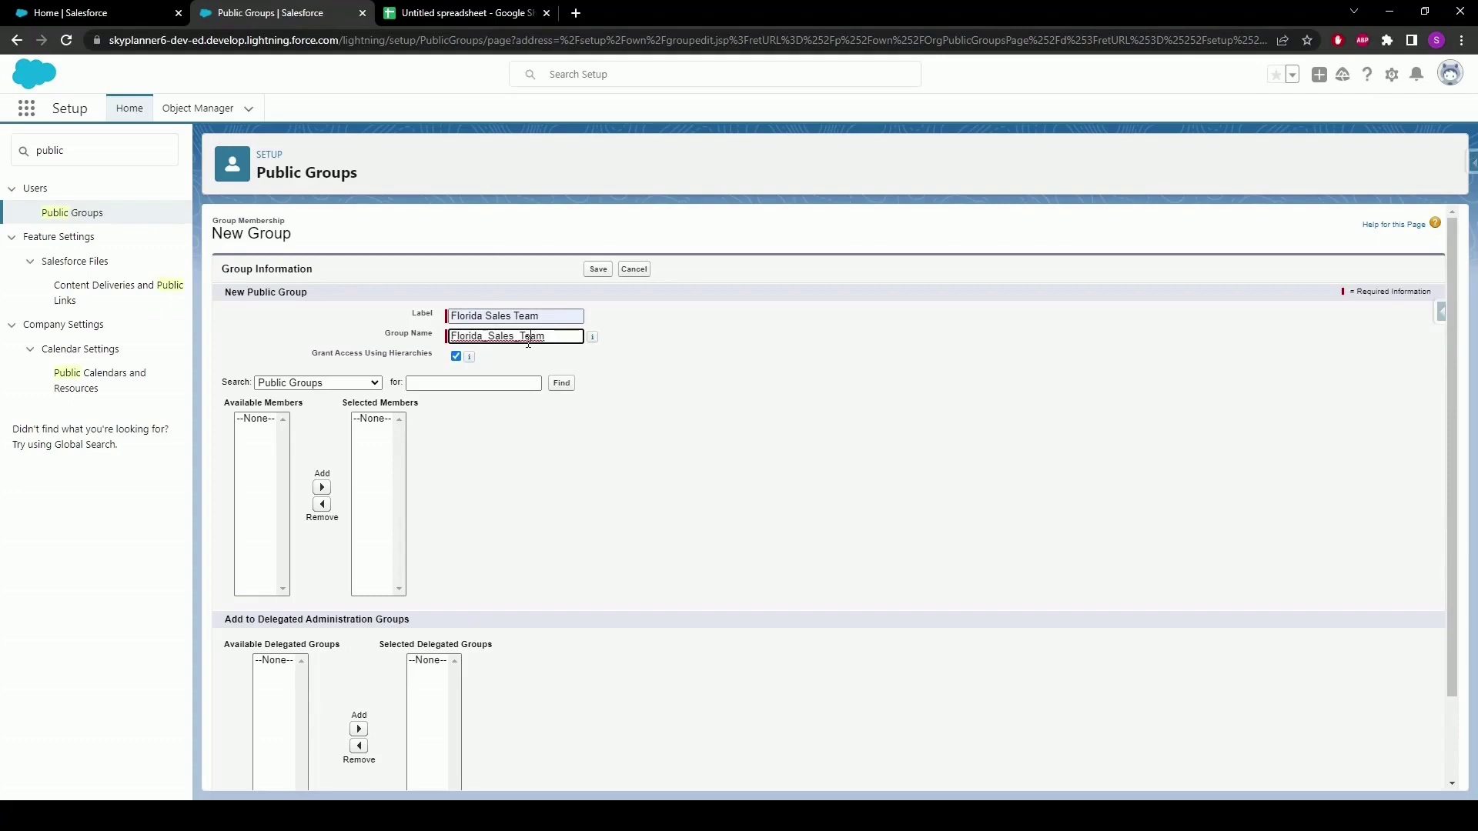
pyautogui.press('Tab')
pyautogui.press('u')
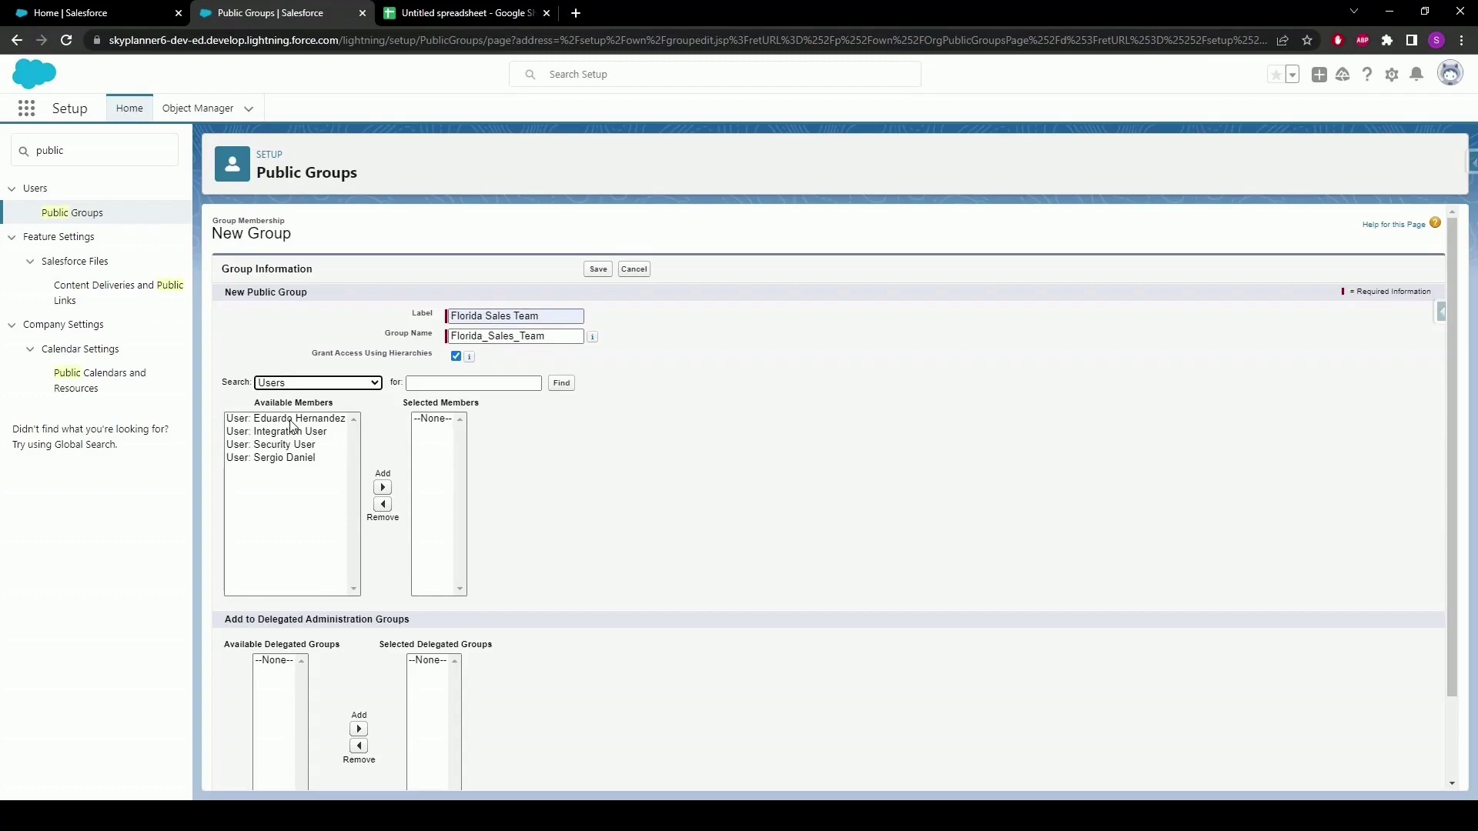
pyautogui.click(290, 423)
pyautogui.keyDown('ctrl'); pyautogui.click(281, 460); pyautogui.keyUp('ctrl')
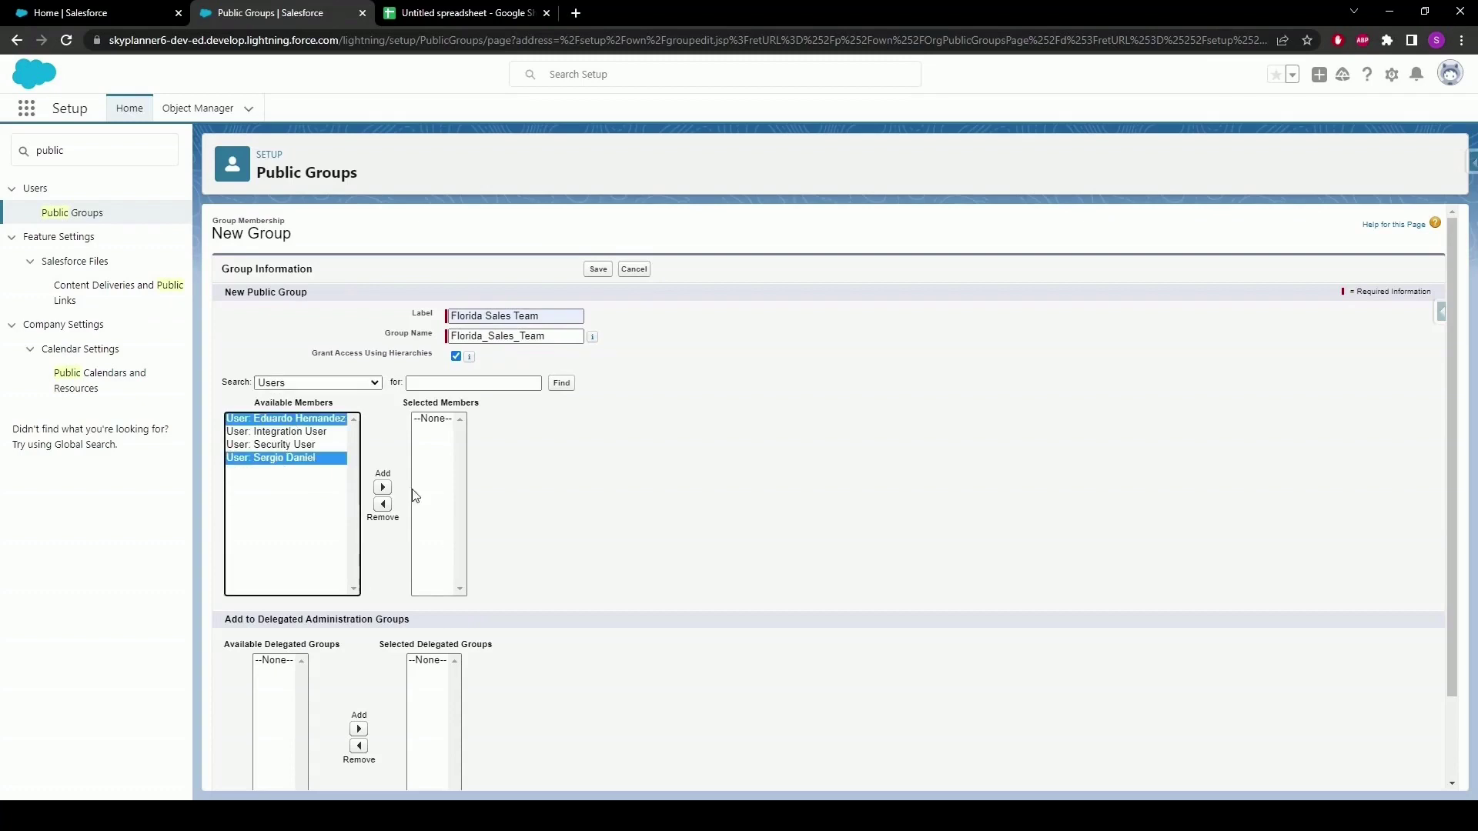
pyautogui.click(383, 488)
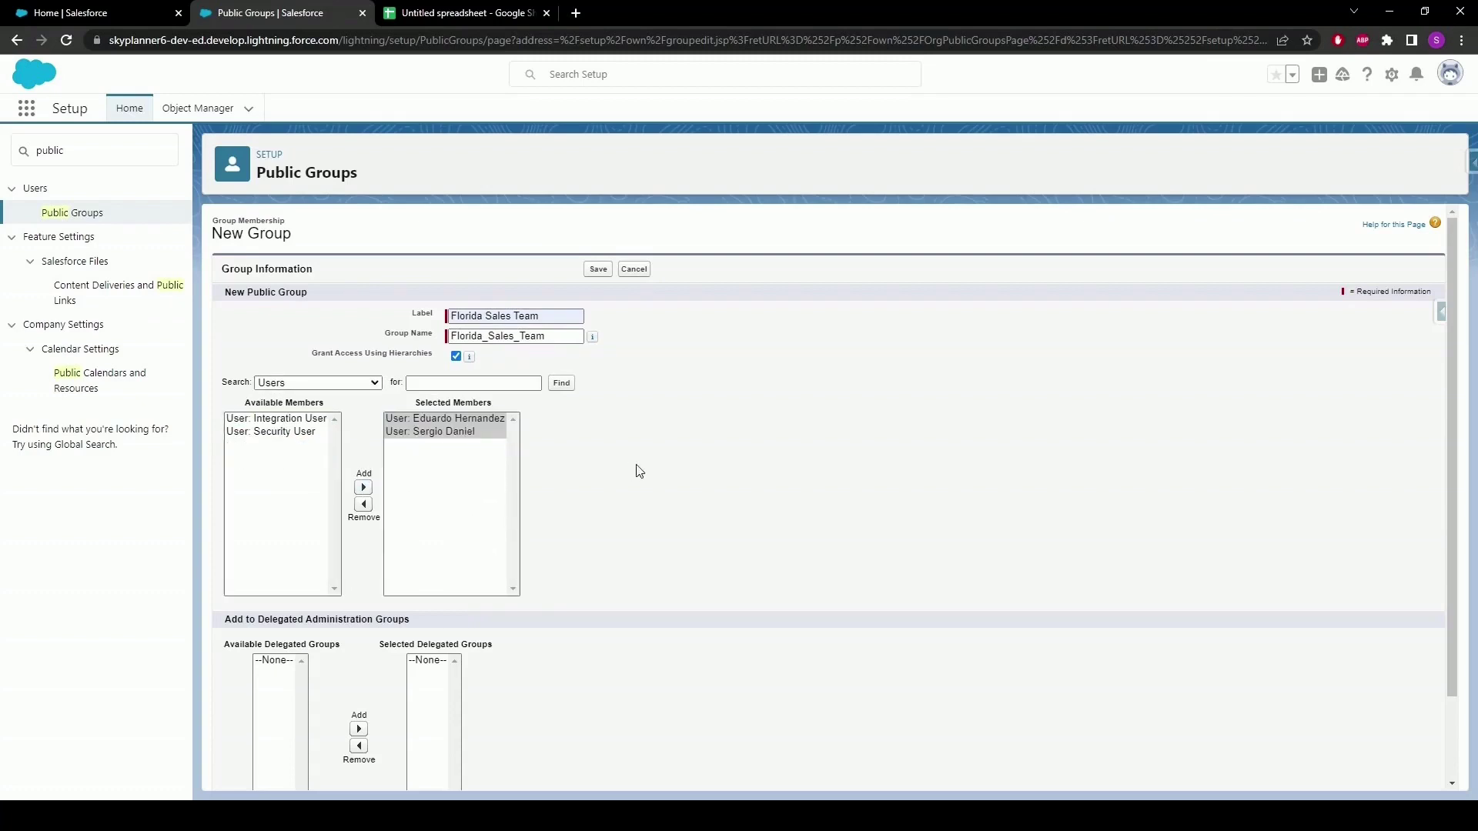
pyautogui.click(598, 270)
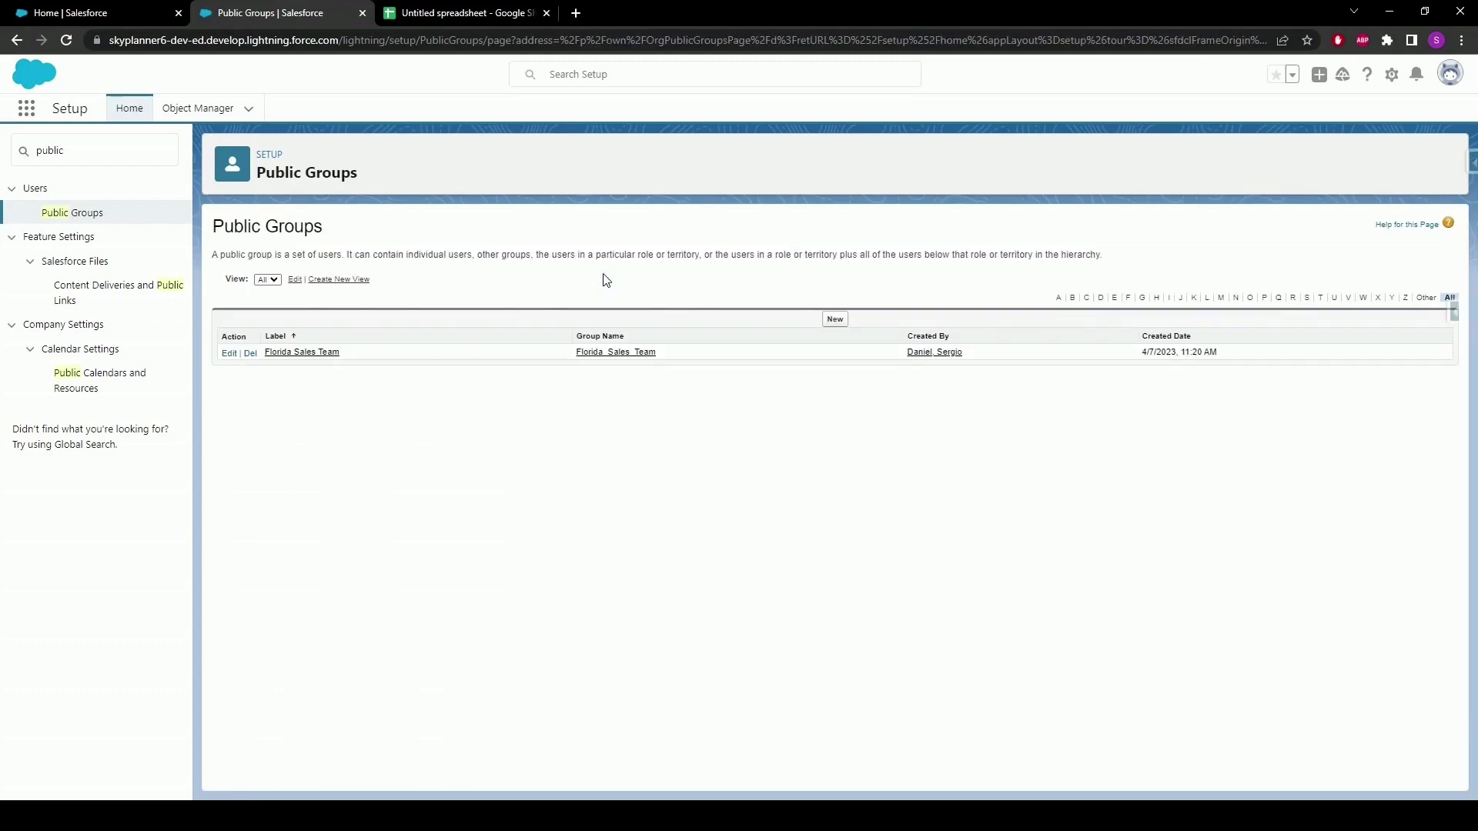
# - Open the Florida Sales Team group to check its two members, then clear Quick Find
pyautogui.click(304, 355)
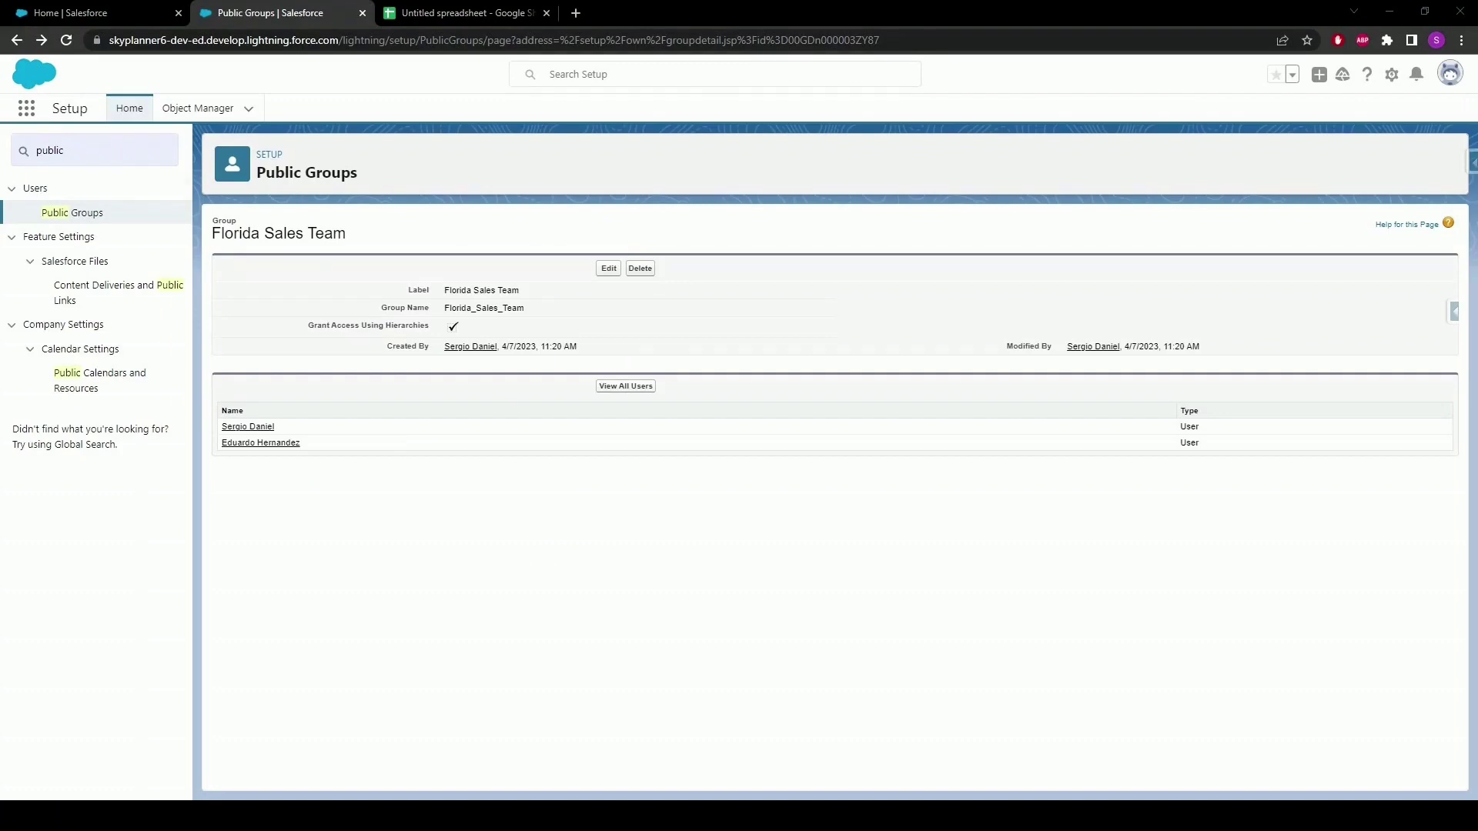
pyautogui.hotkey('ctrl', 'a')
# - Find 'flow' in Setup, open Flows, and start a new Record-Triggered Flow
pyautogui.write('flow')
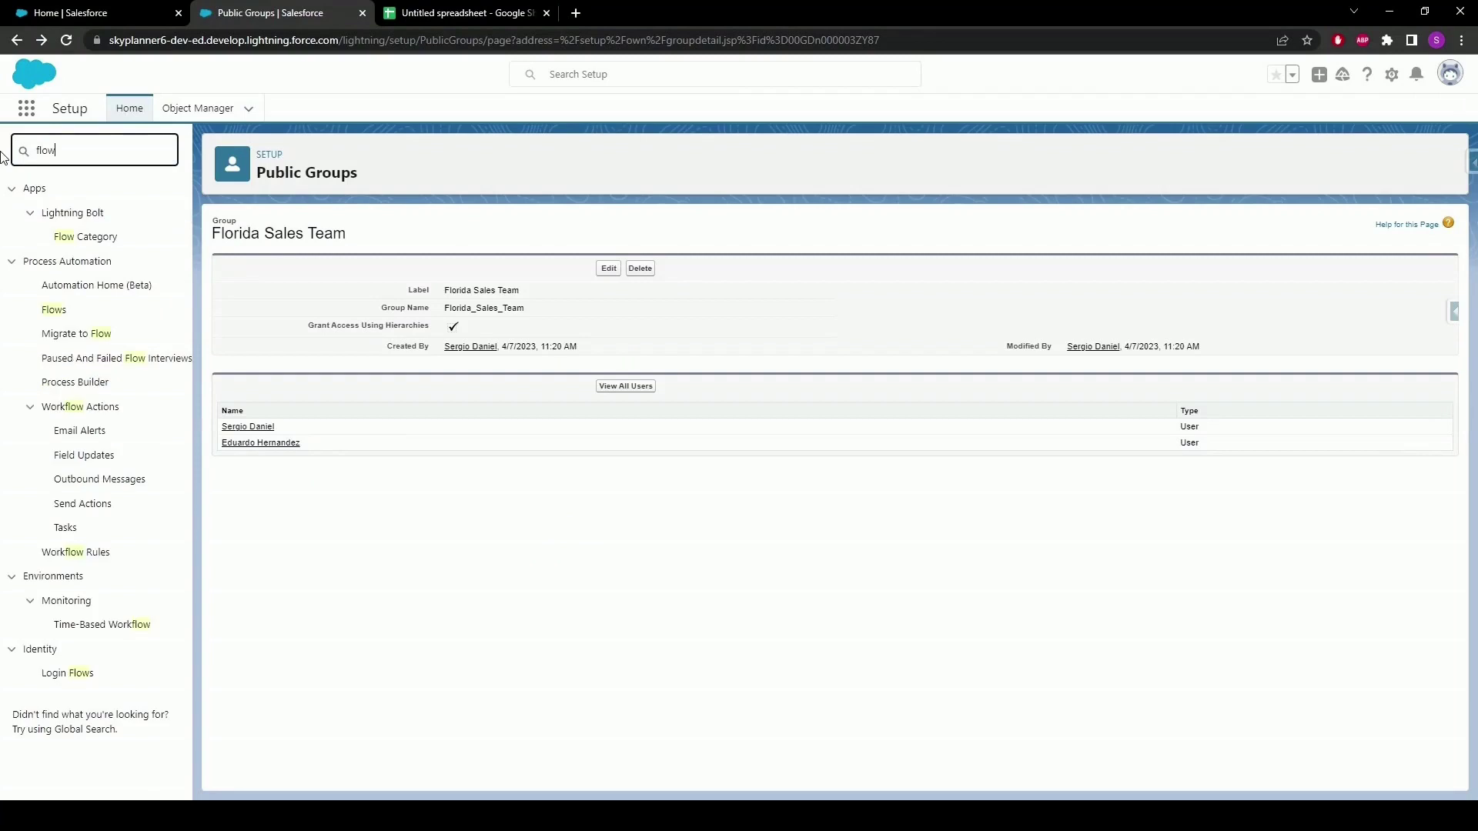
pyautogui.click(54, 310)
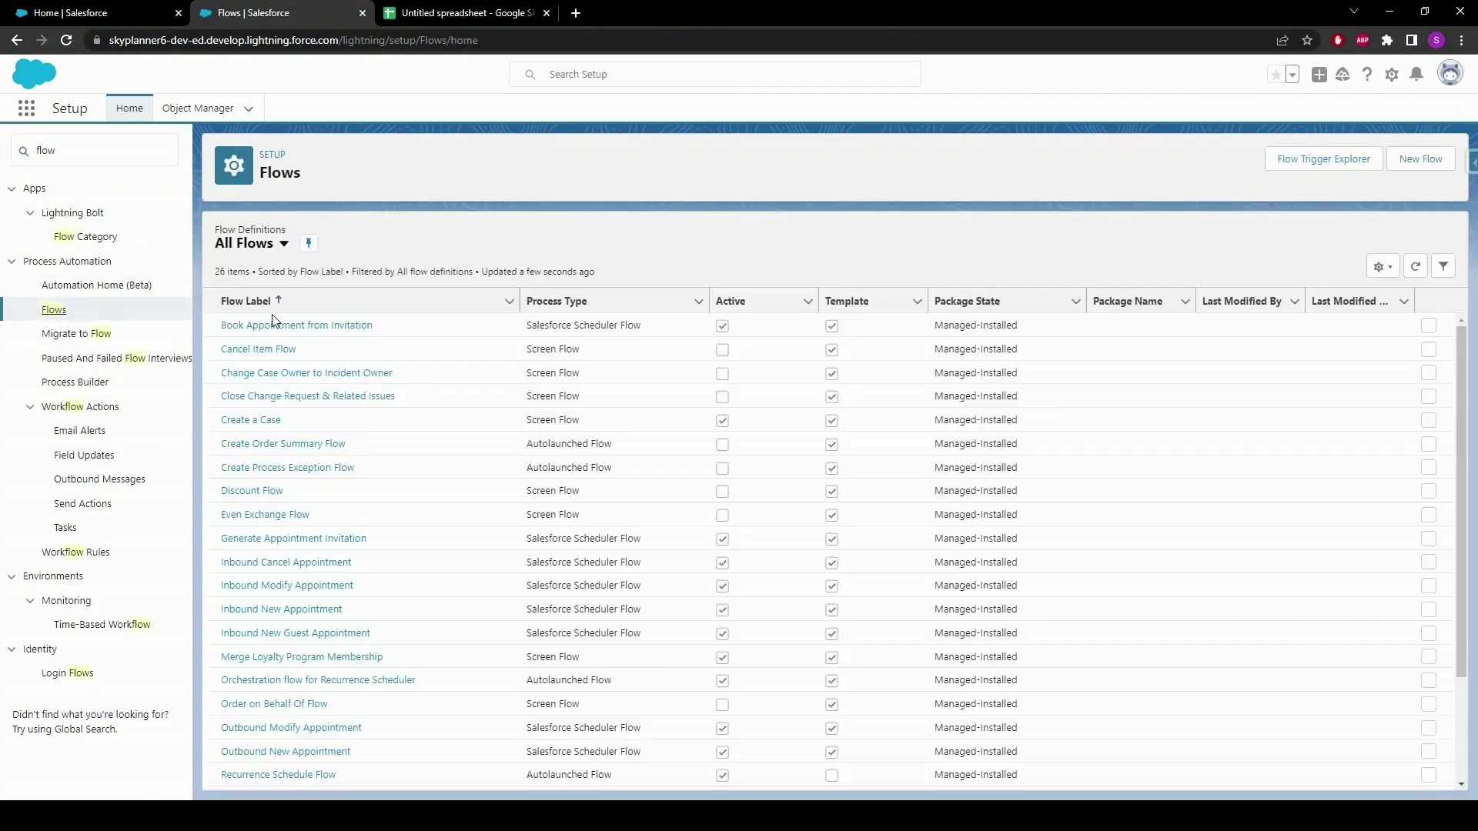
pyautogui.click(1420, 160)
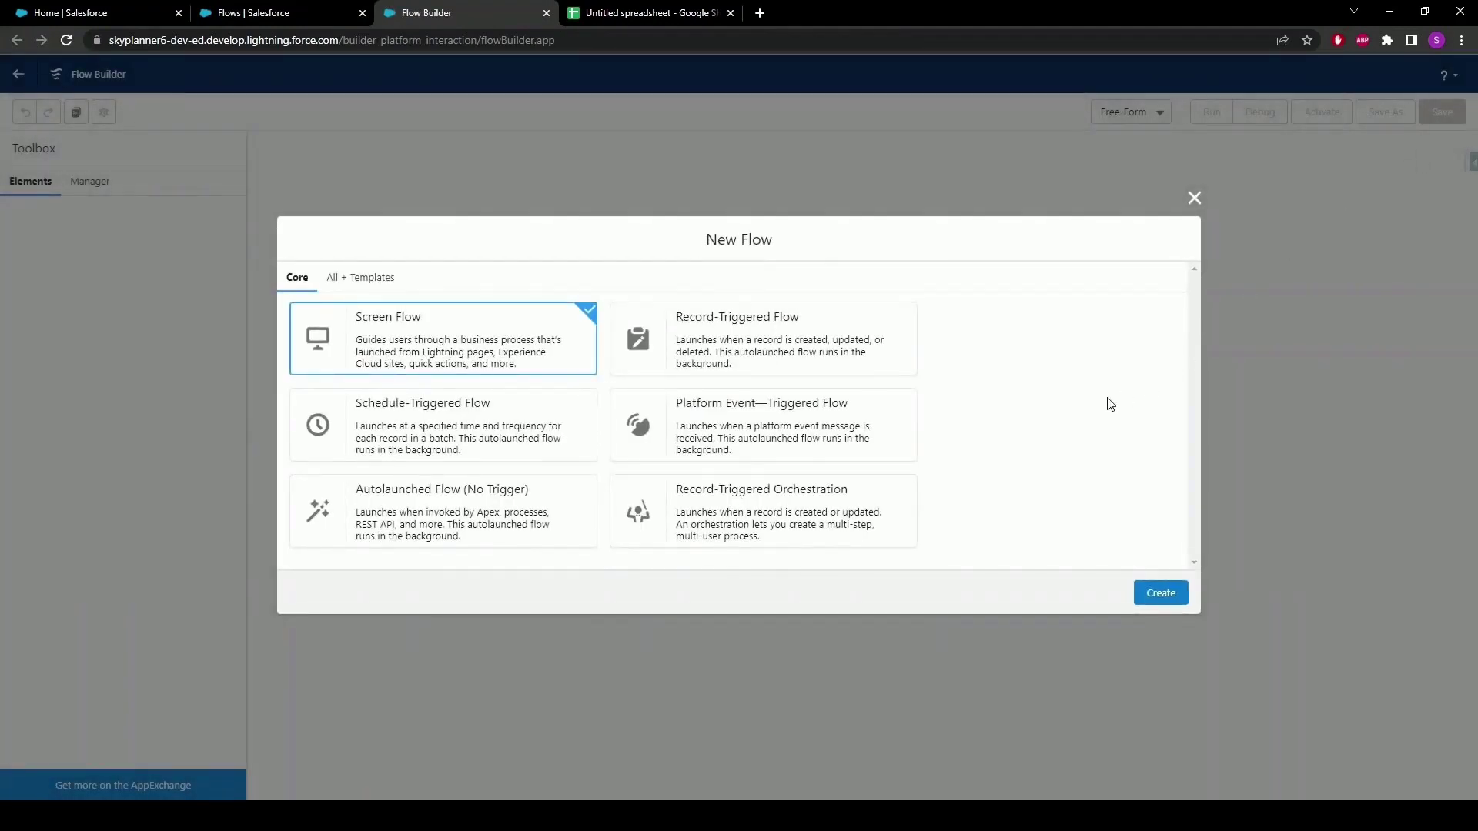
pyautogui.click(748, 356)
# - Create the record-triggered flow with Lead as the triggering object
pyautogui.click(1154, 595)
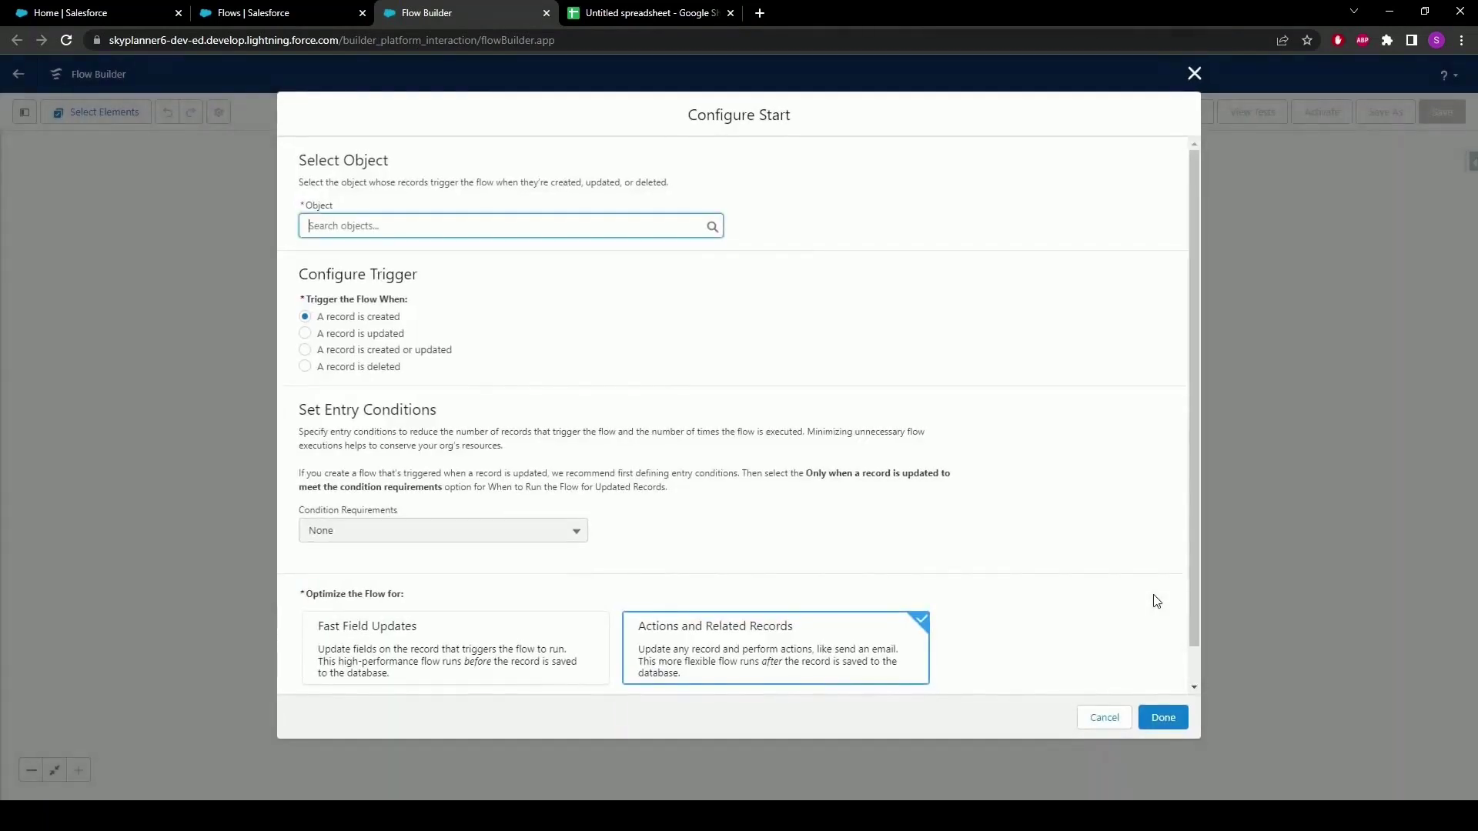
pyautogui.click(433, 225)
pyautogui.write('Lead')
pyautogui.click(383, 263)
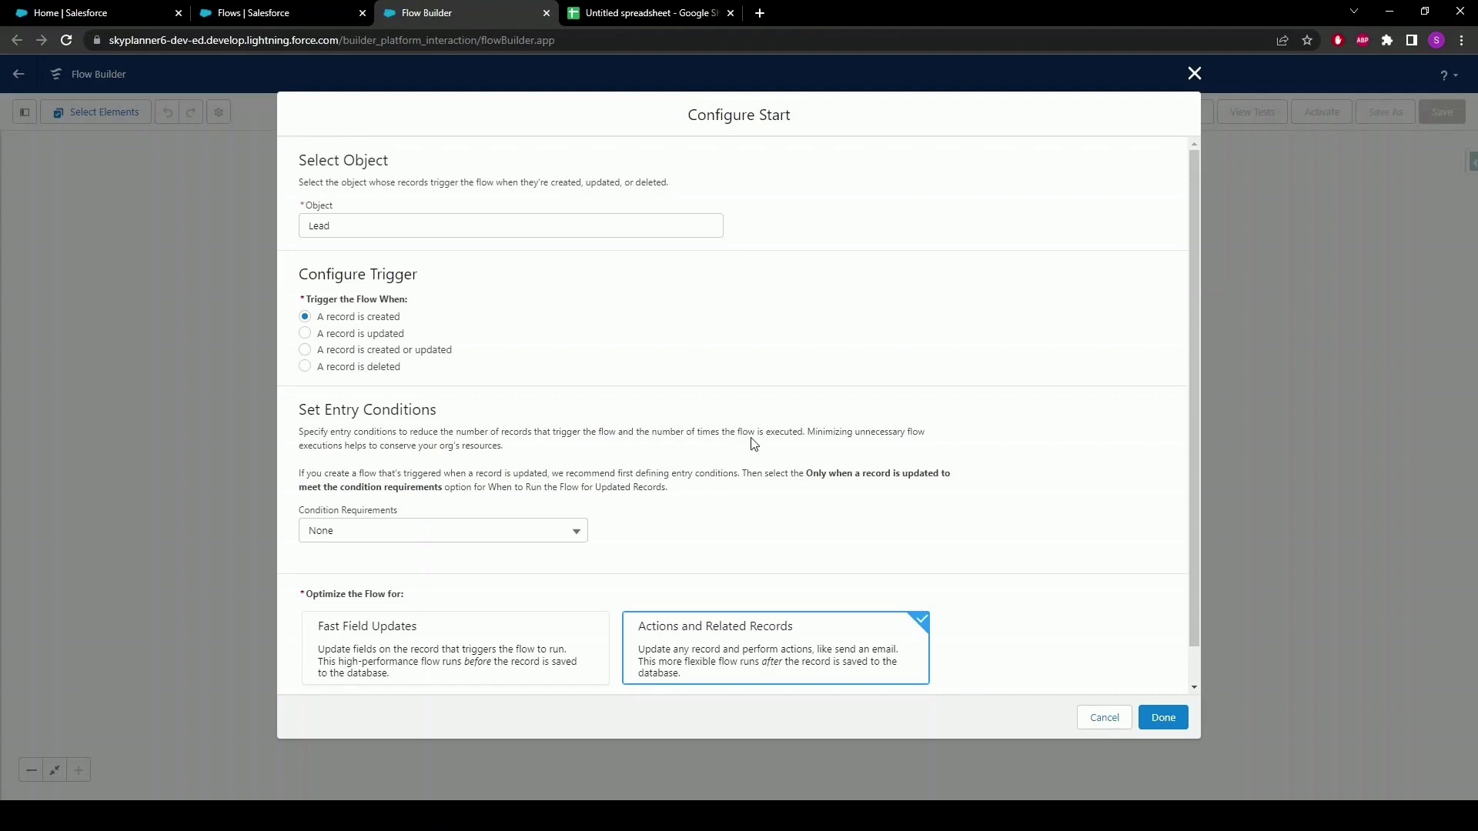
# - Require All Conditions Met with State/Province equals Florida, and confirm the start settings
pyautogui.click(531, 538)
pyautogui.click(451, 590)
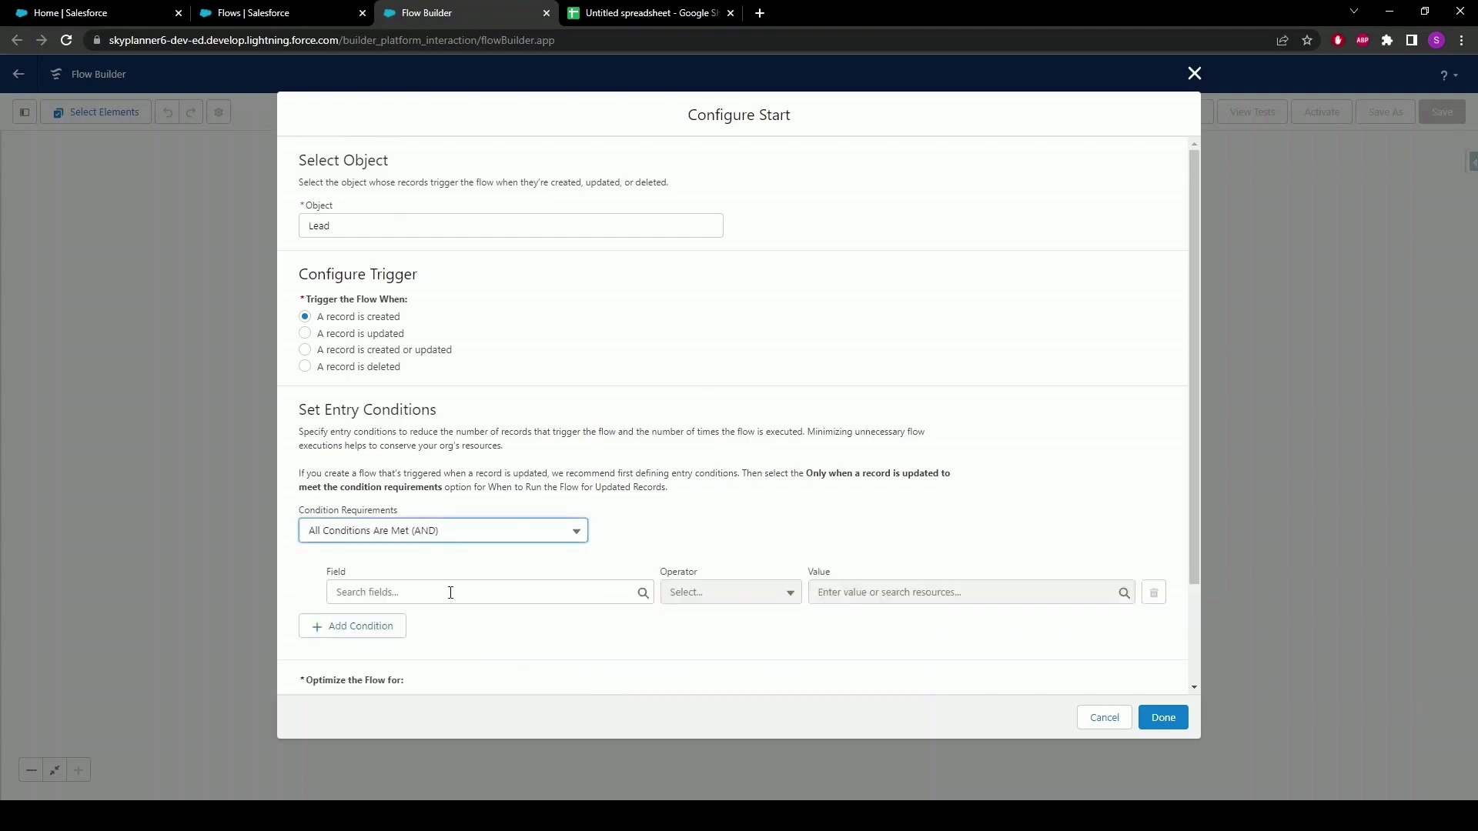
pyautogui.click(451, 592)
pyautogui.write('Sta')
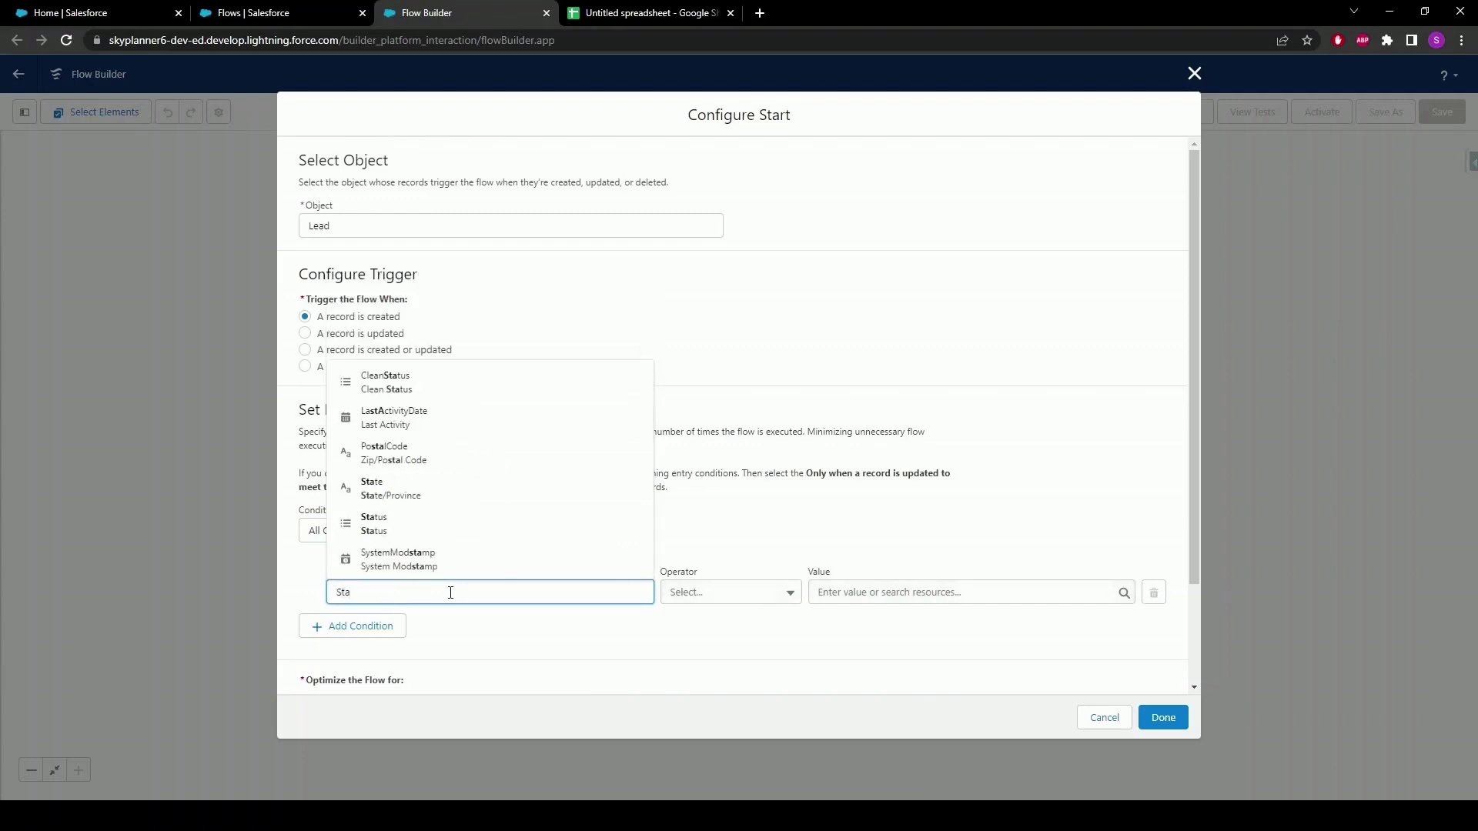
pyautogui.write('te')
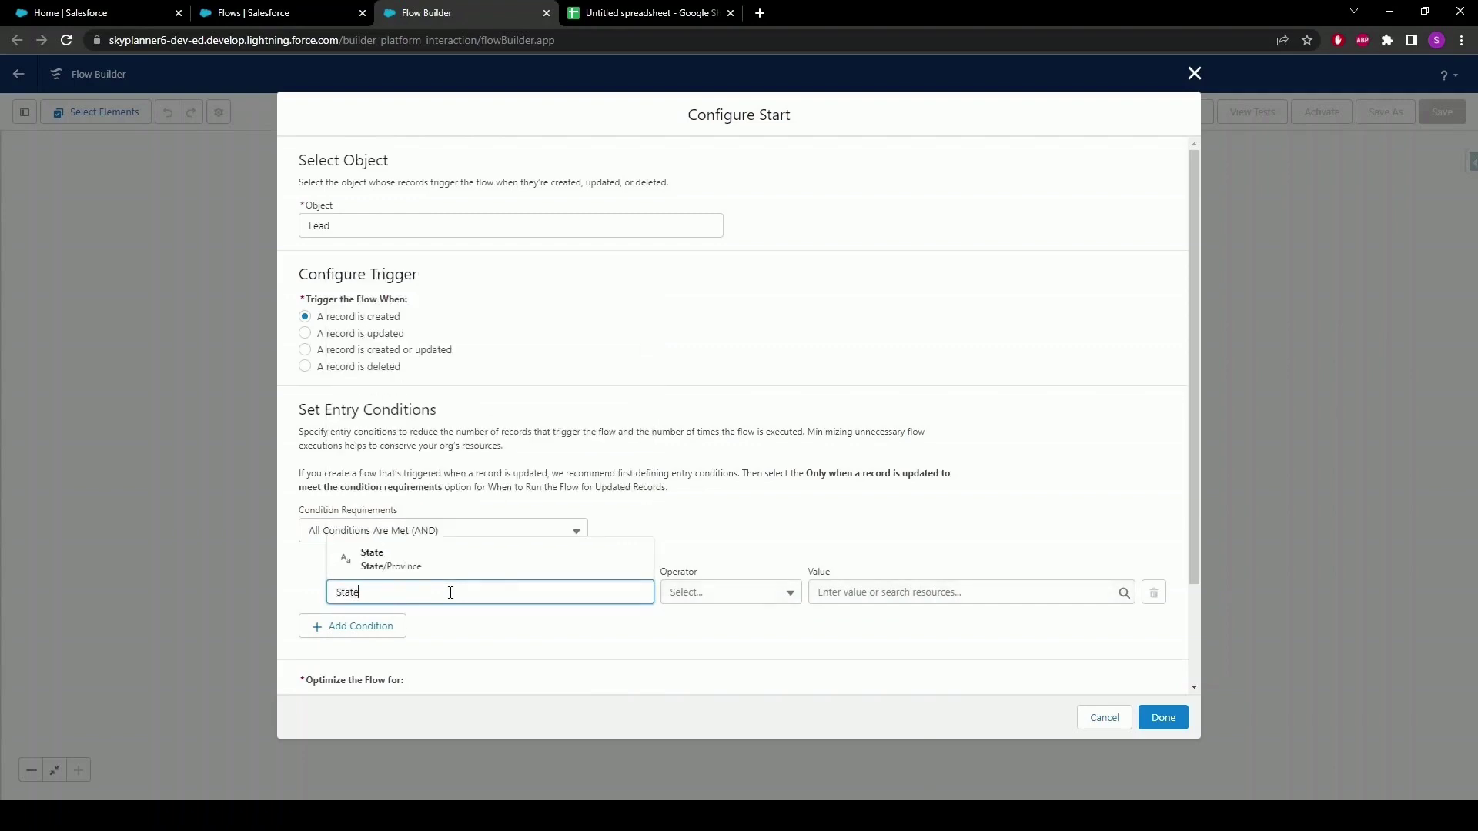
pyautogui.click(408, 568)
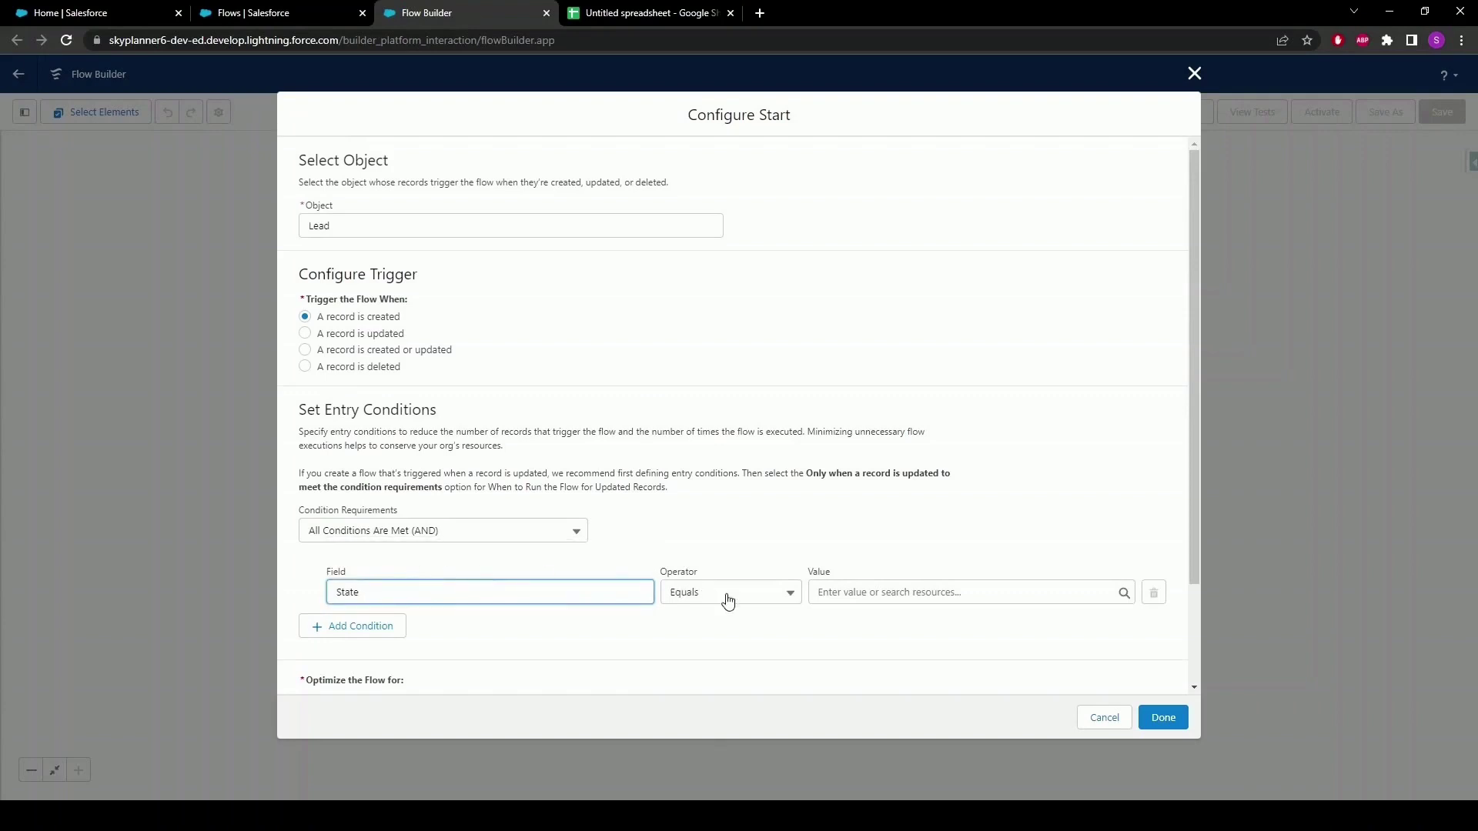
pyautogui.click(890, 590)
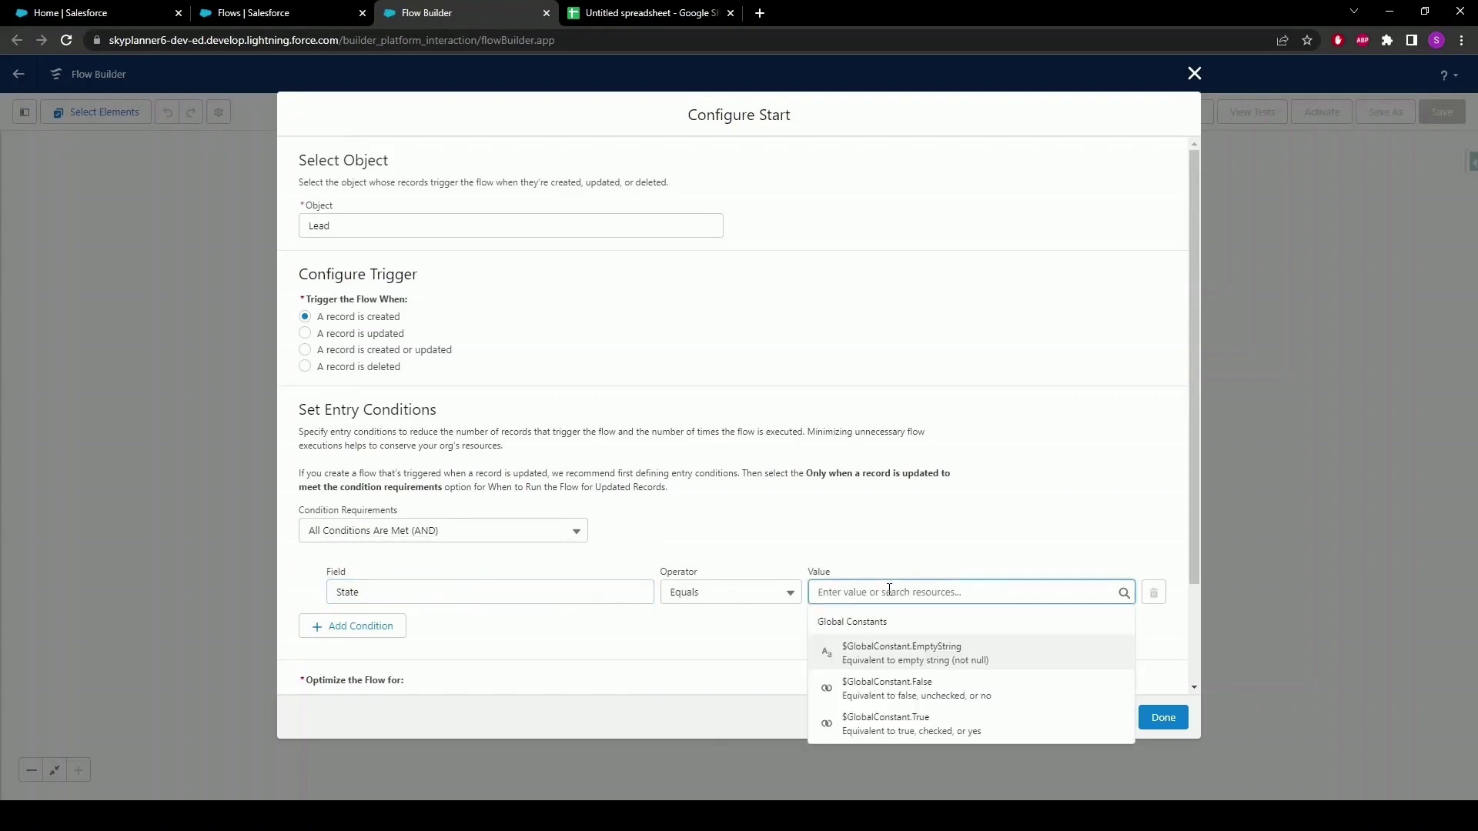
pyautogui.write('Florida')
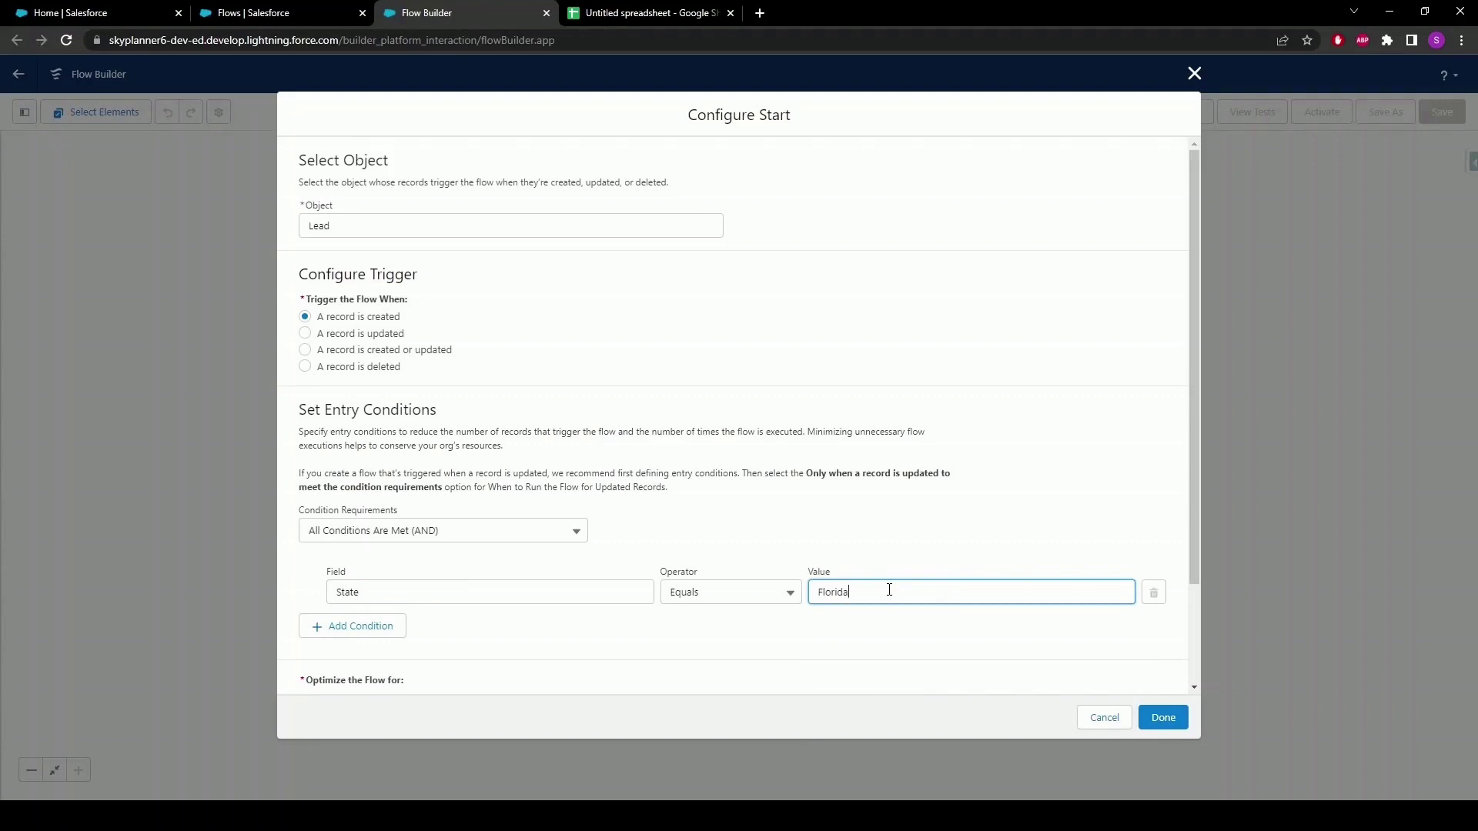
pyautogui.click(916, 547)
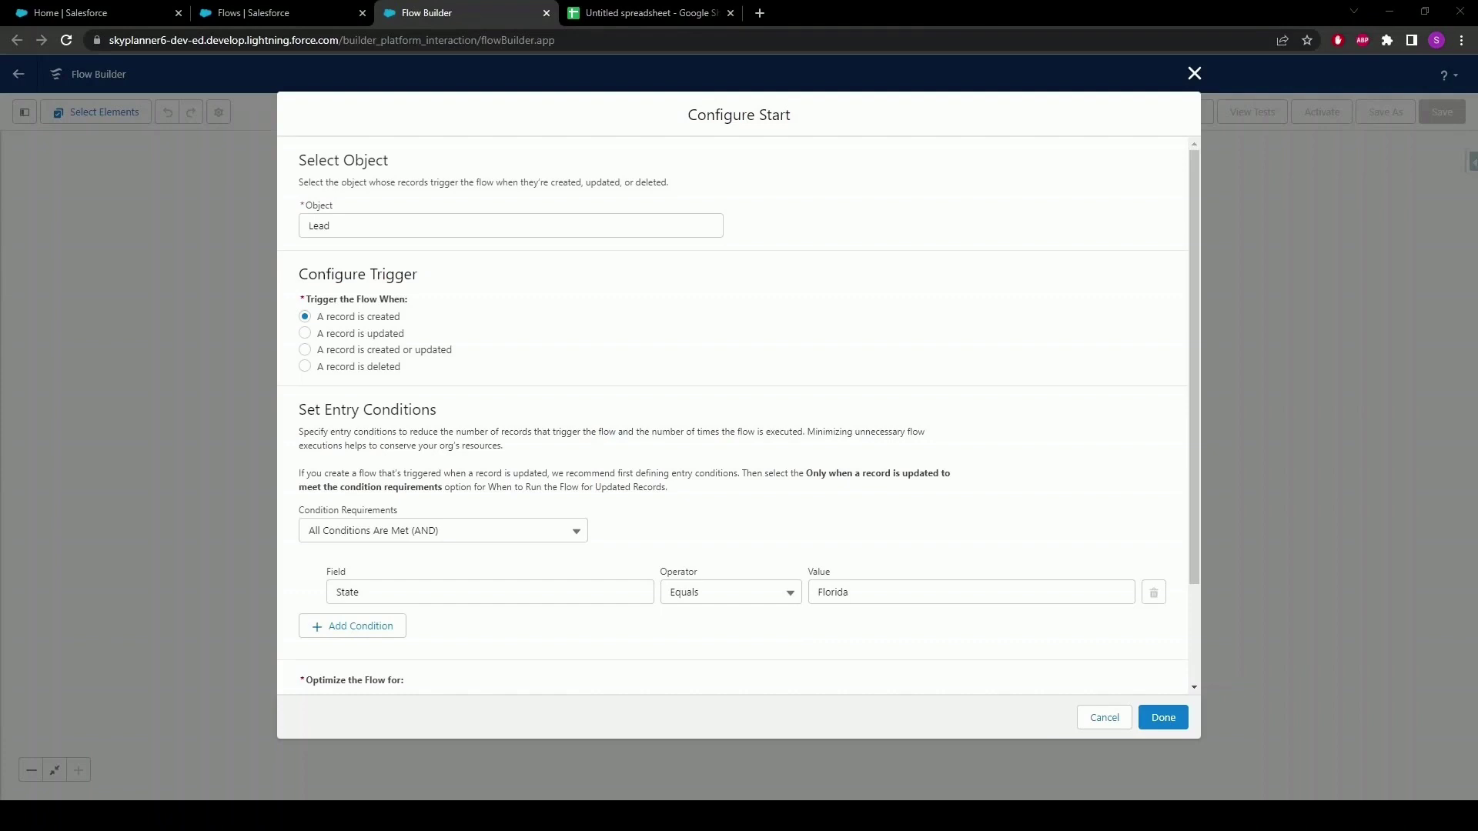
pyautogui.click(1163, 717)
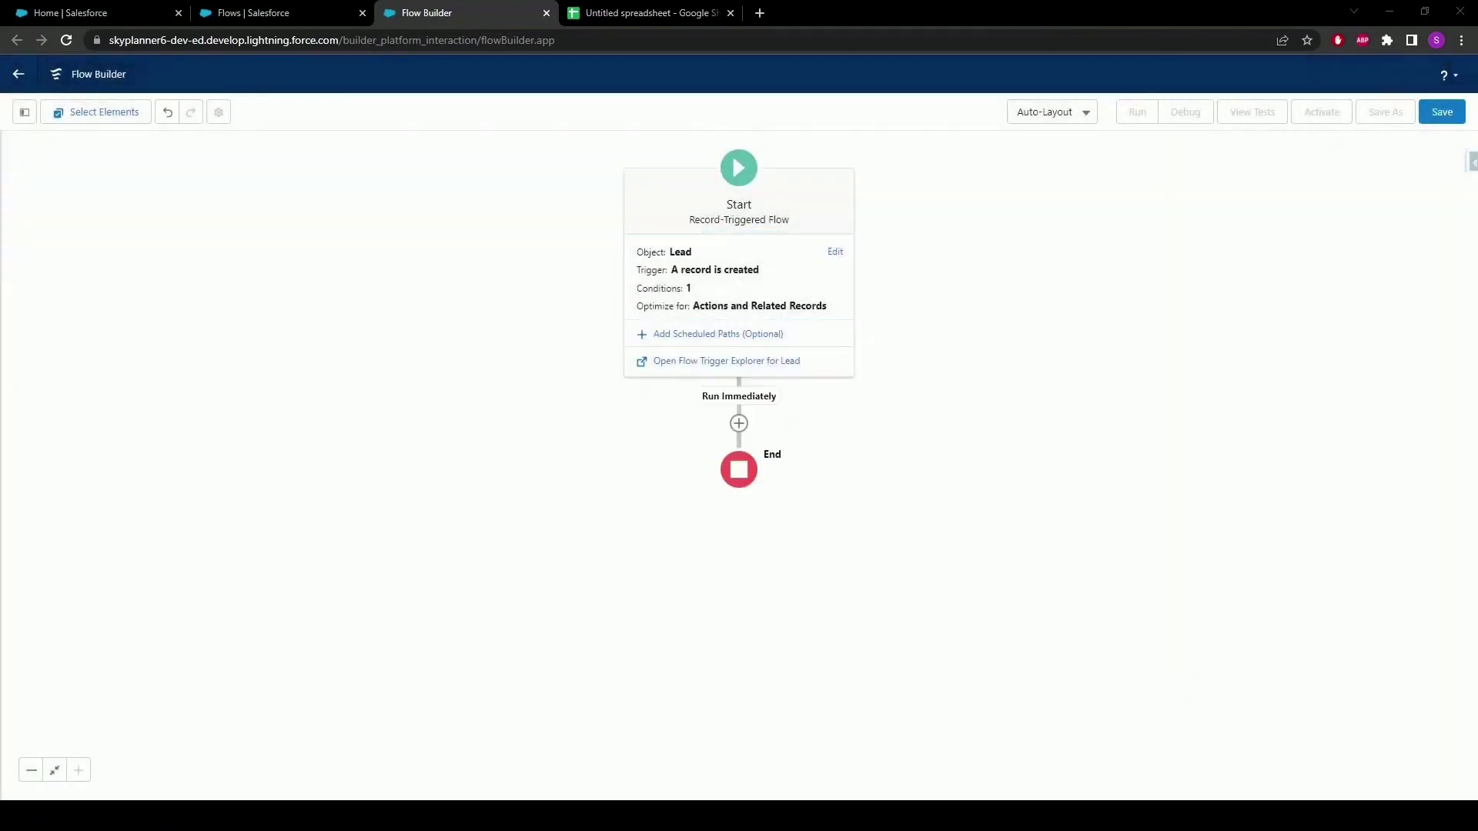
# - Add an Assign objects action right after the Start element
pyautogui.click(946, 495)
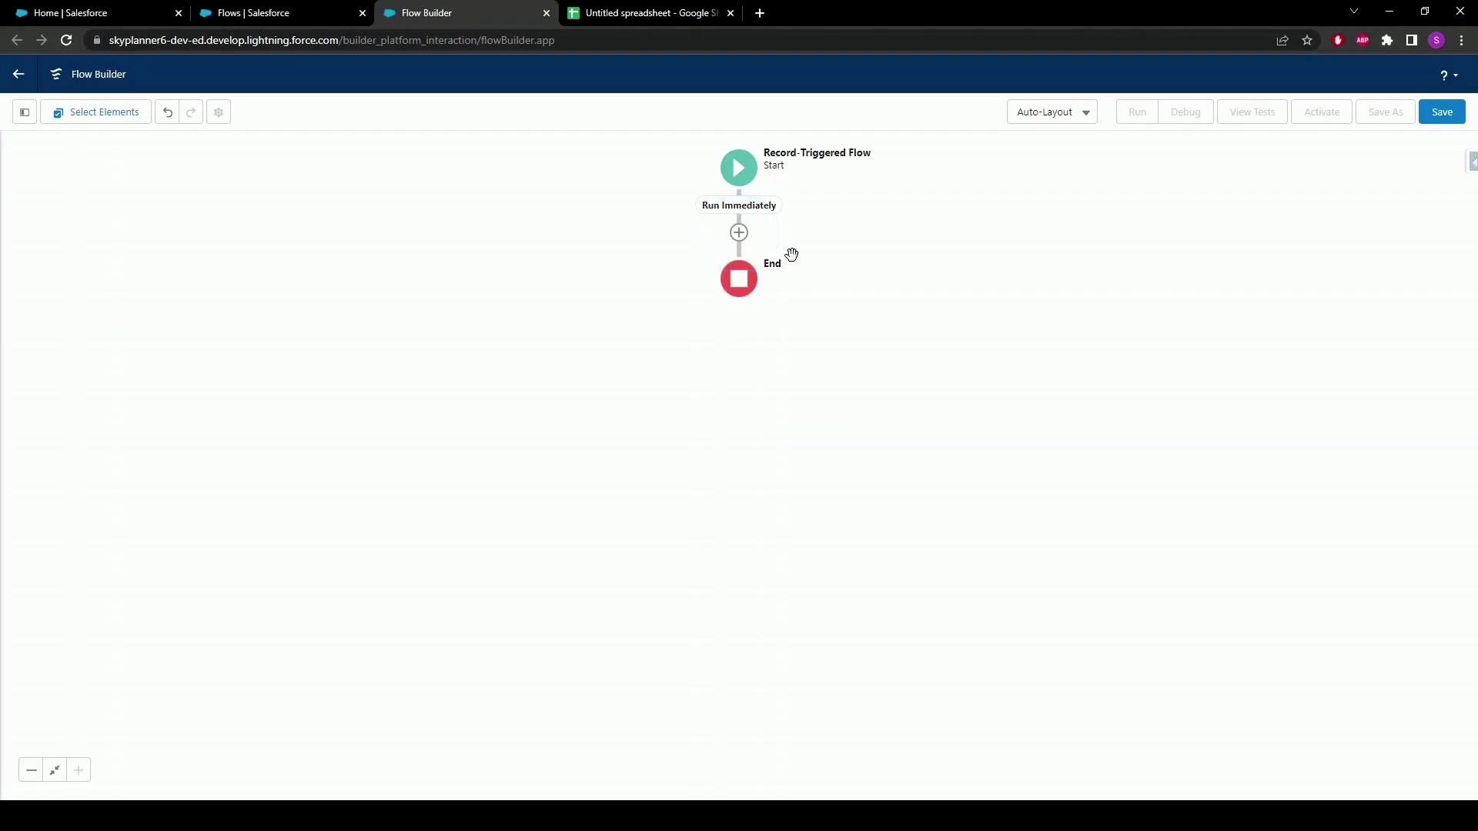
pyautogui.click(739, 233)
pyautogui.click(673, 436)
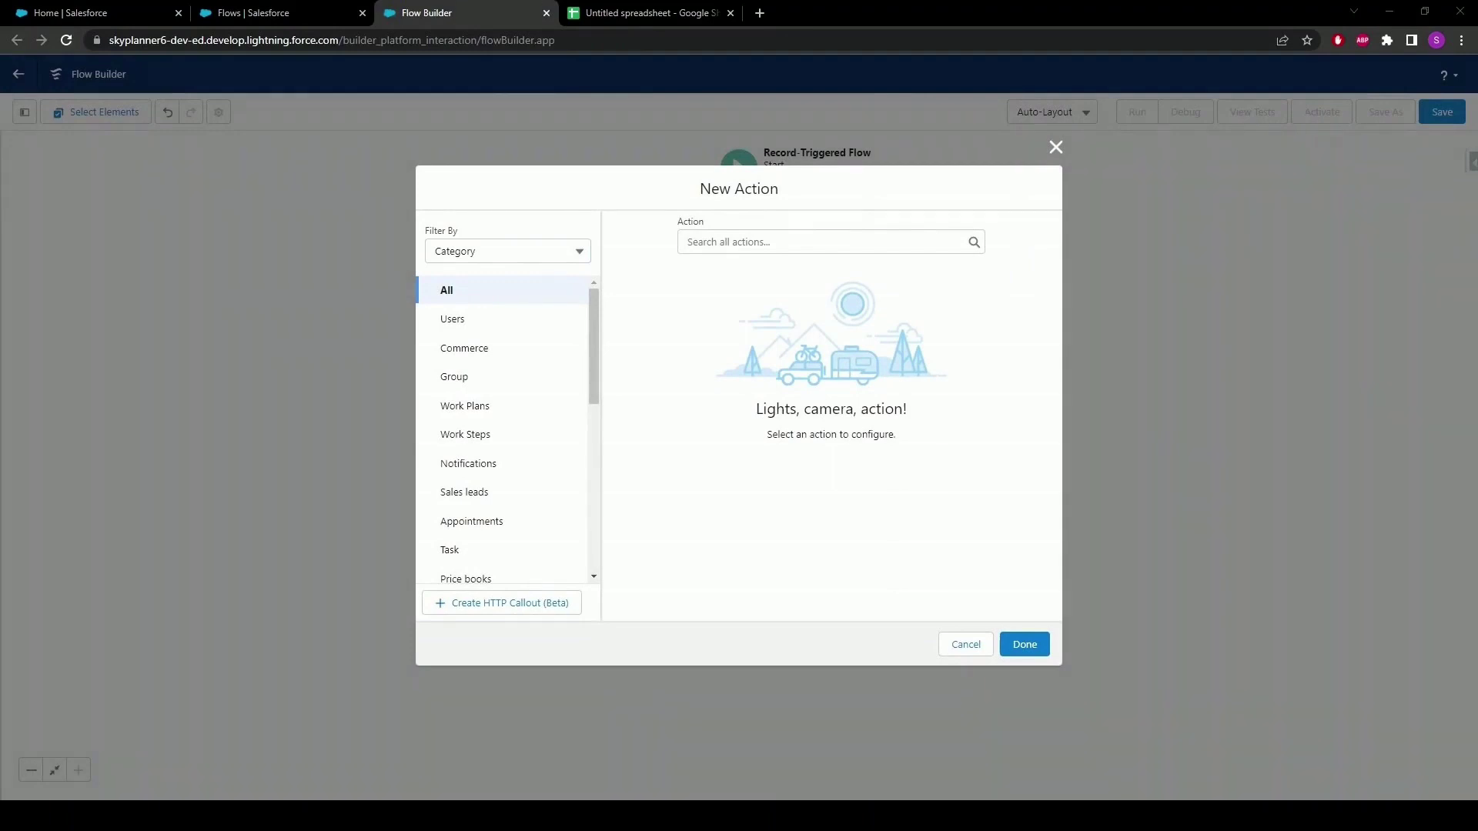
pyautogui.click(751, 241)
pyautogui.write('Ass')
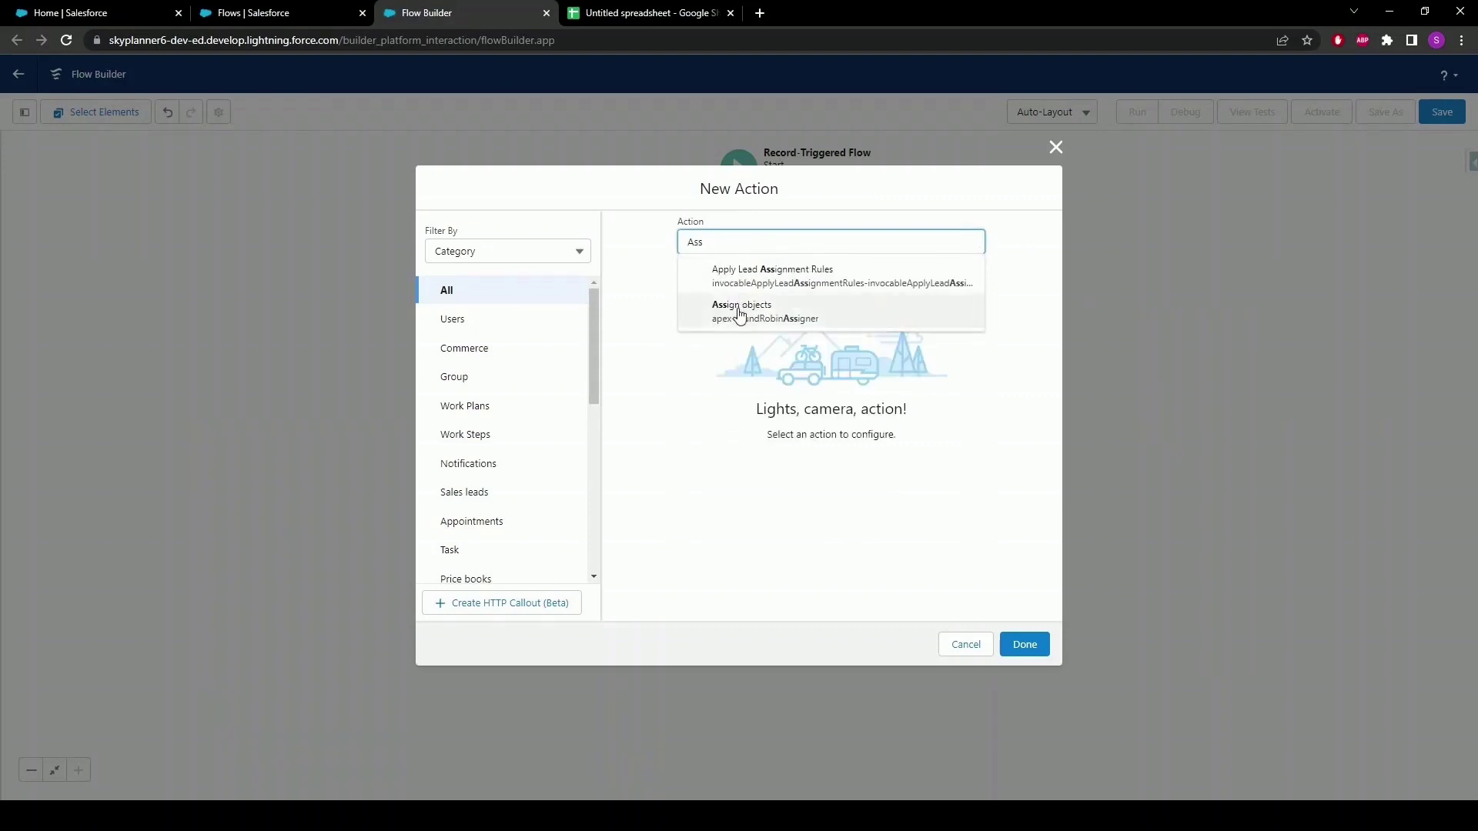
pyautogui.click(739, 314)
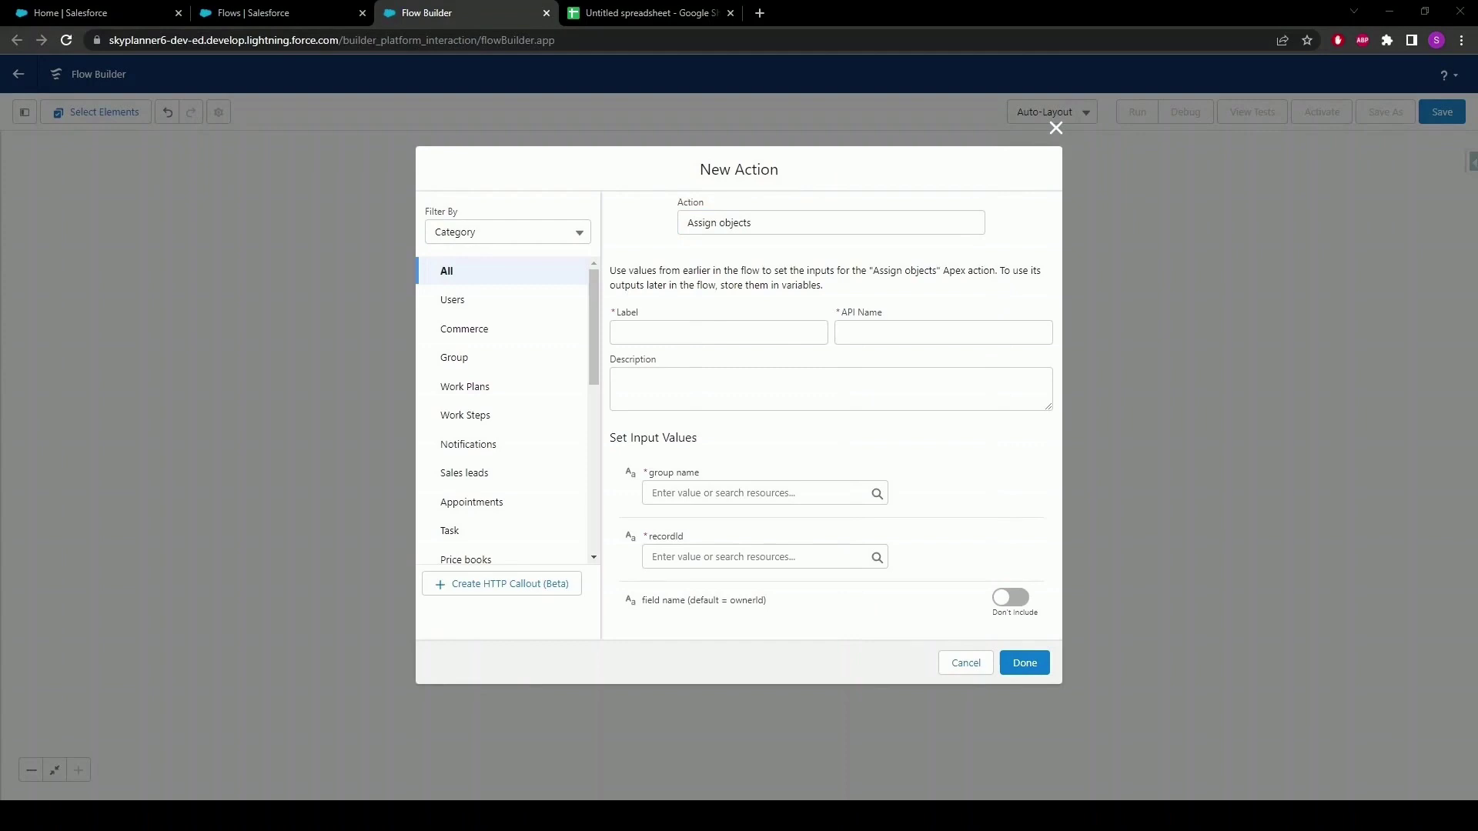
# - Label the action New Florida Lead and set its group name to Florida Sales Team
pyautogui.click(729, 330)
pyautogui.write('New Florida Lead')
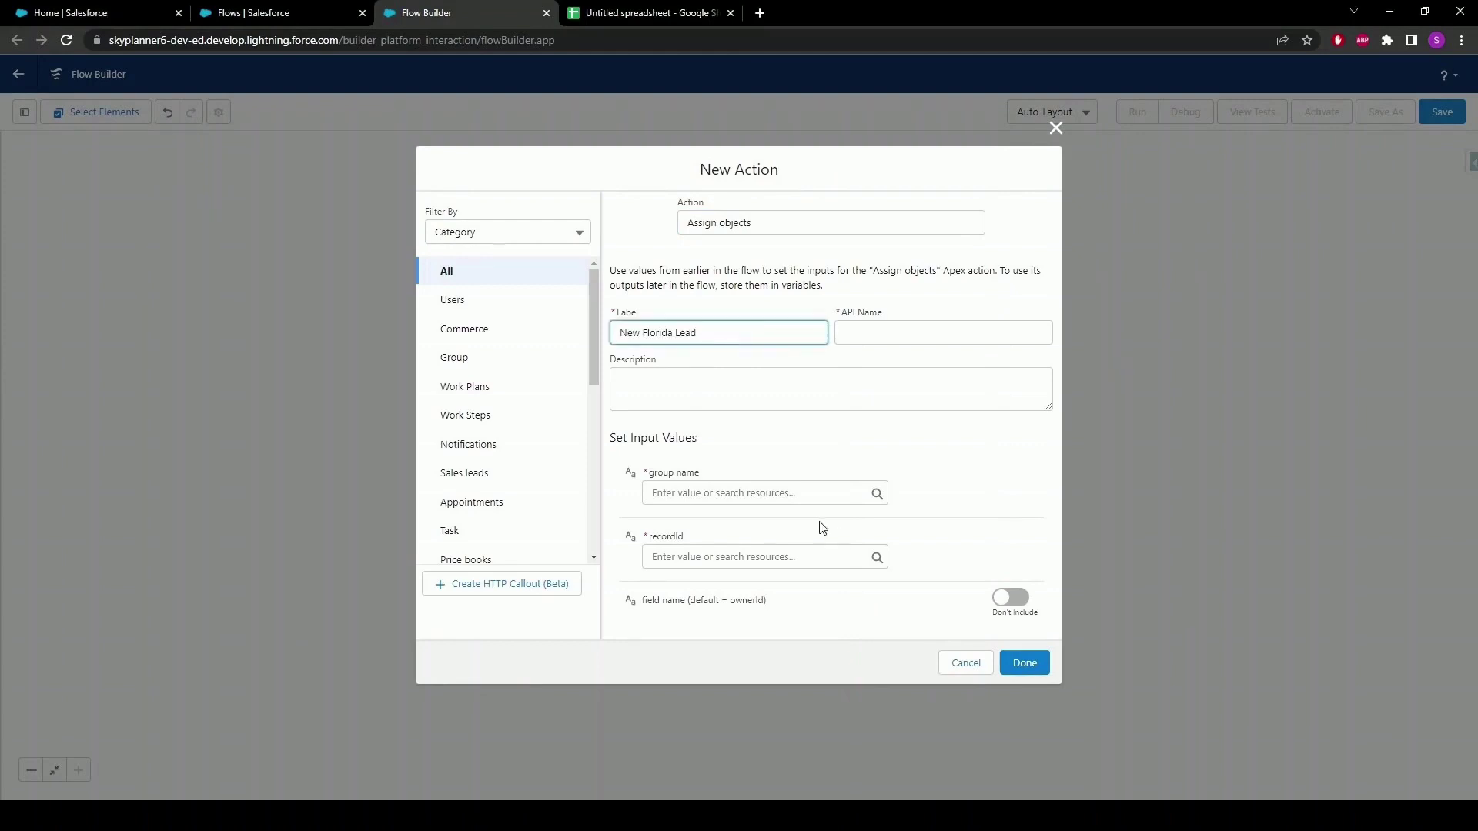
pyautogui.click(816, 498)
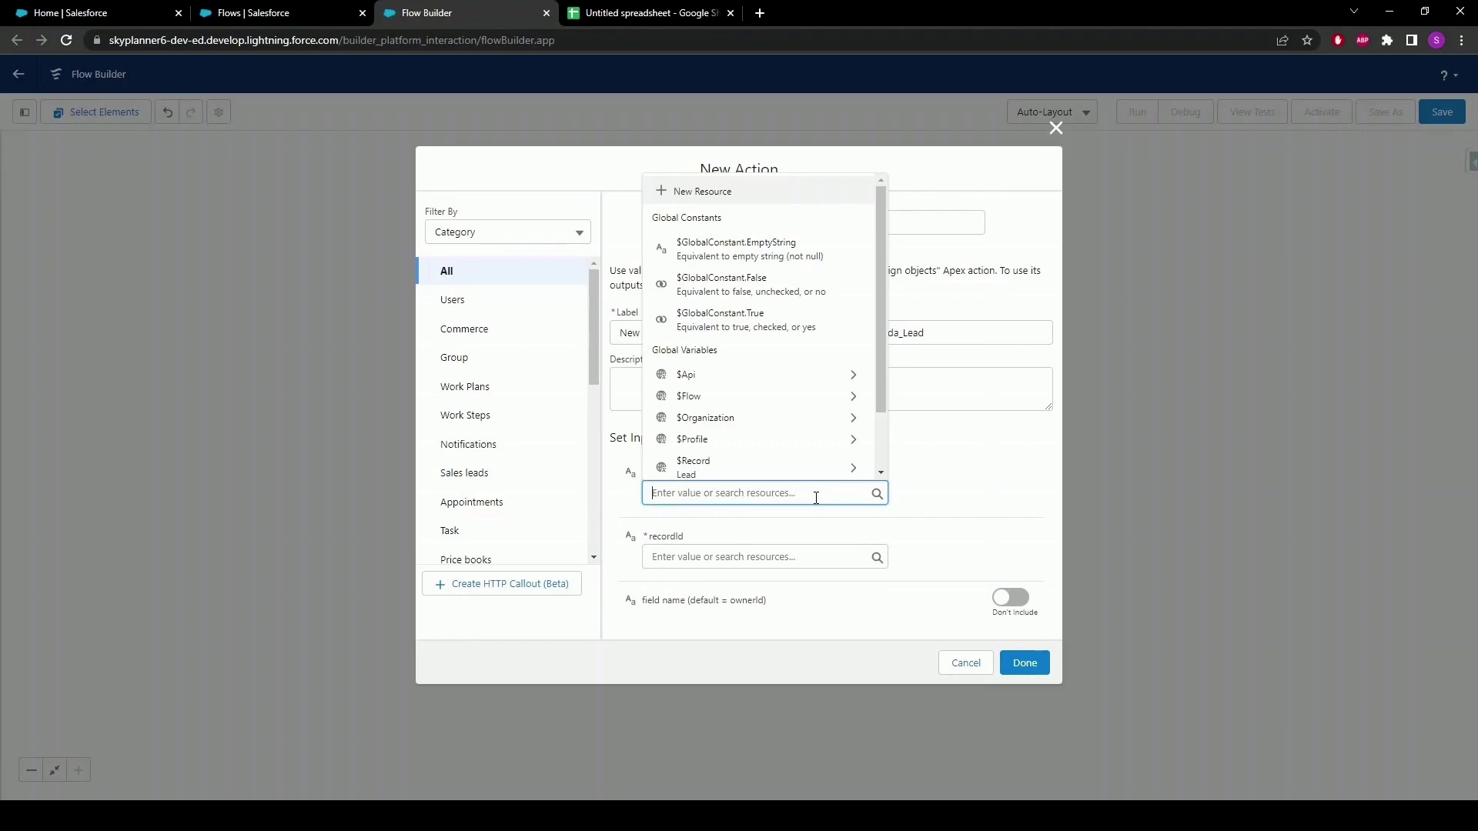
pyautogui.write('Florida Sales Team')
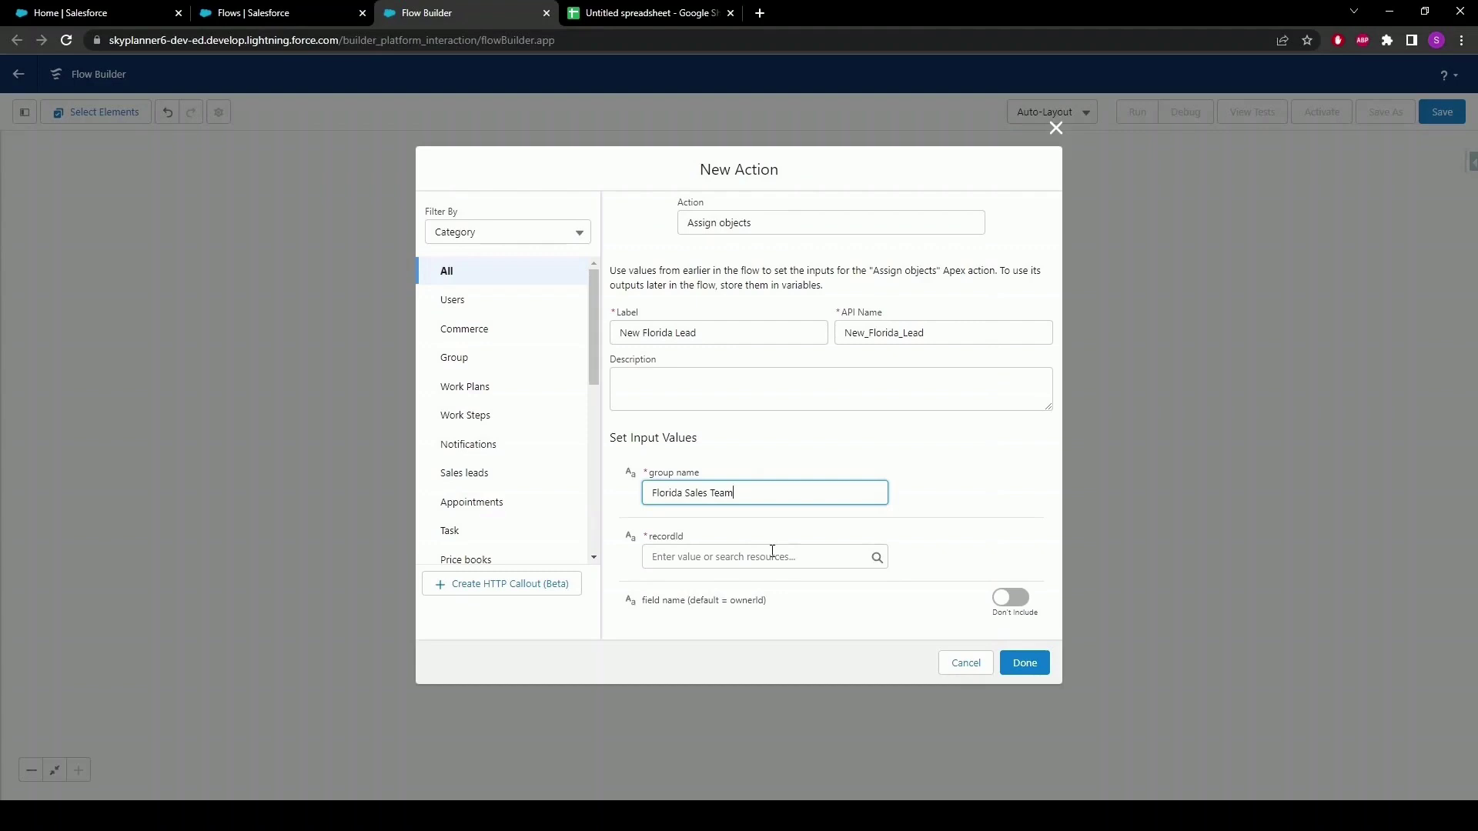
# - Set the action's recordId to the triggering lead's Id, {!$Record.Id}
pyautogui.click(772, 554)
pyautogui.write('rec')
pyautogui.click(735, 533)
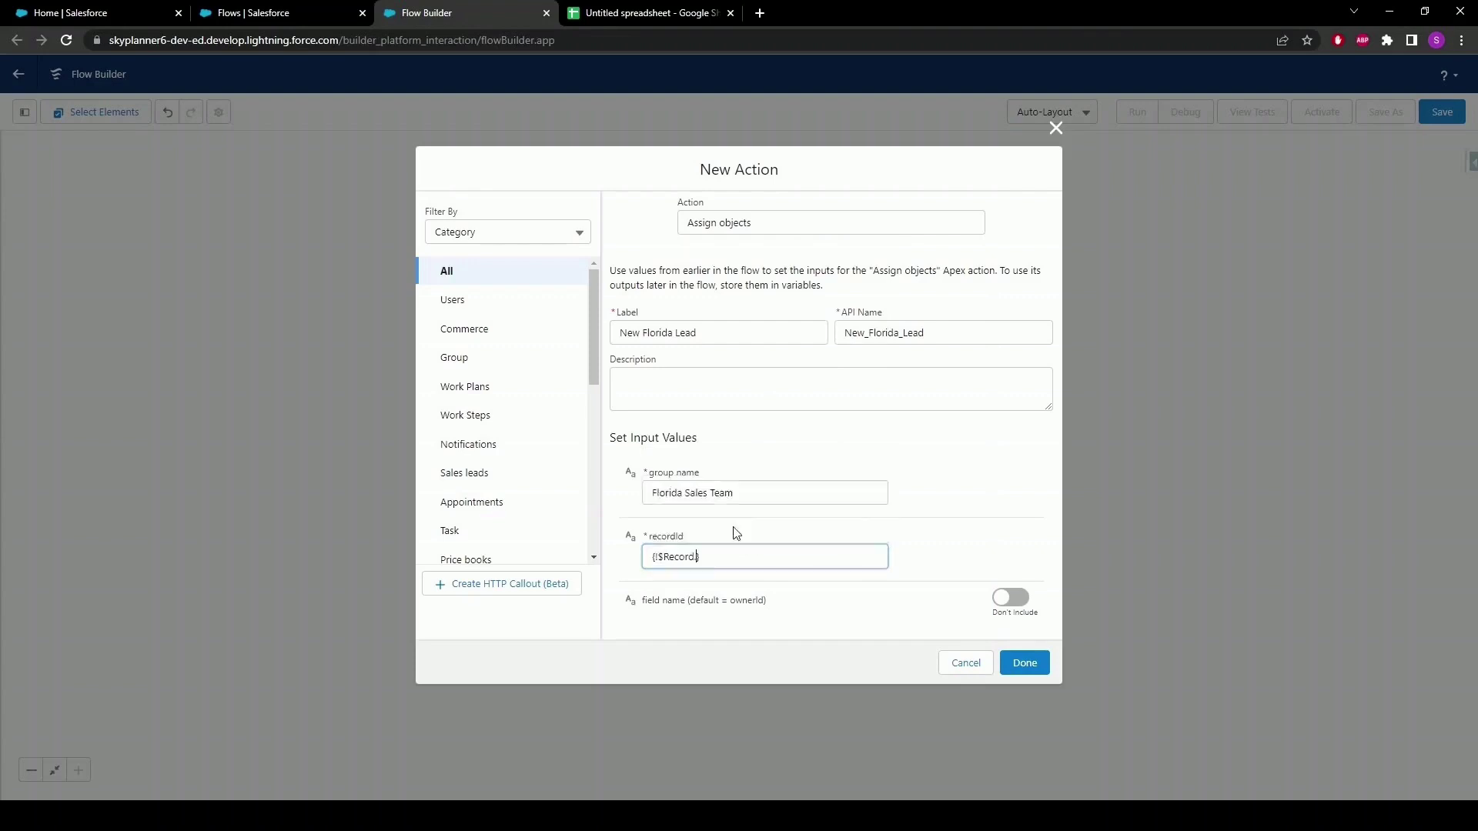
pyautogui.write('id')
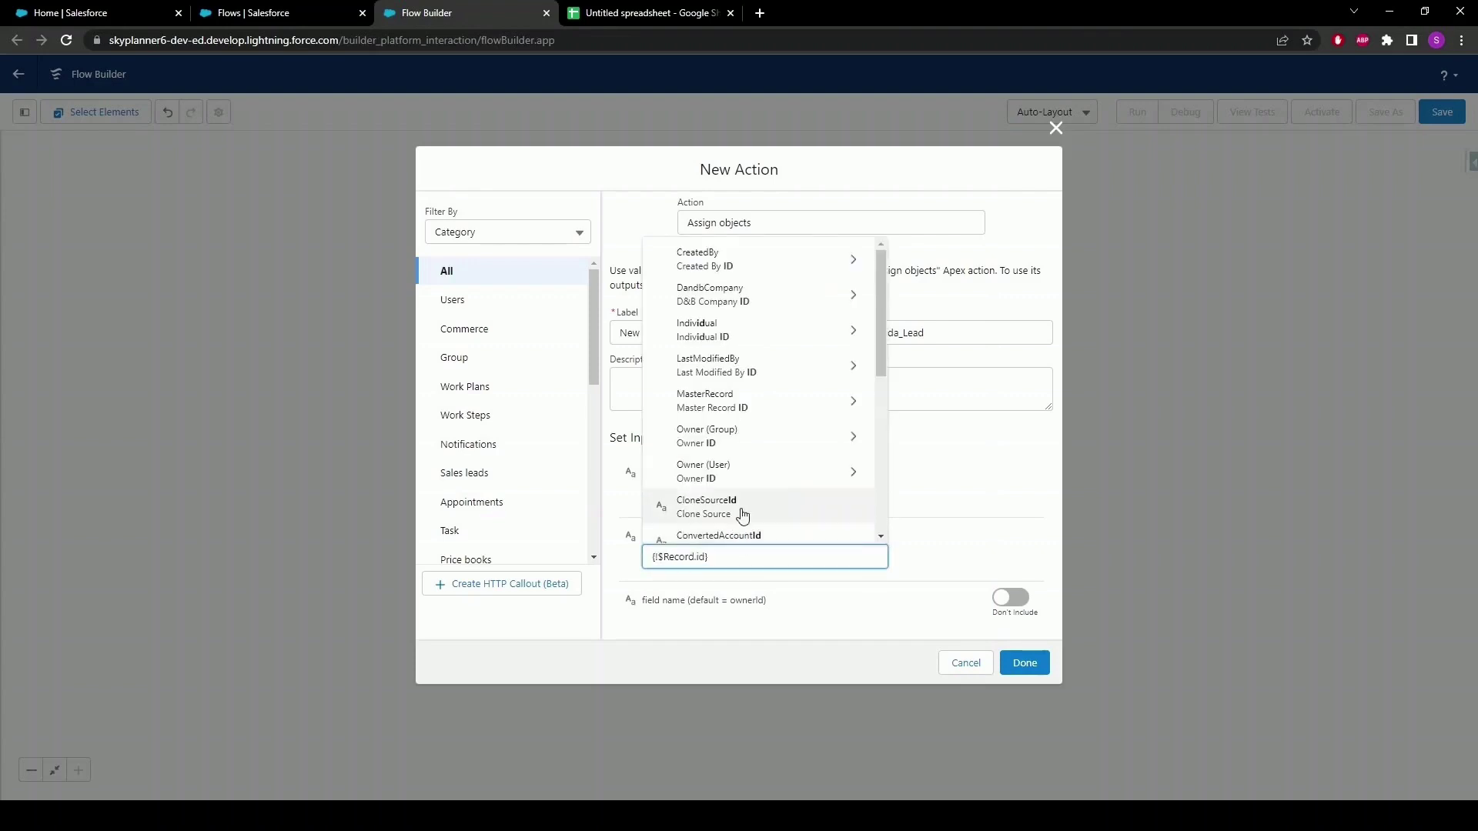
pyautogui.scroll(-3, 739, 507)
pyautogui.scroll(-1, 743, 491)
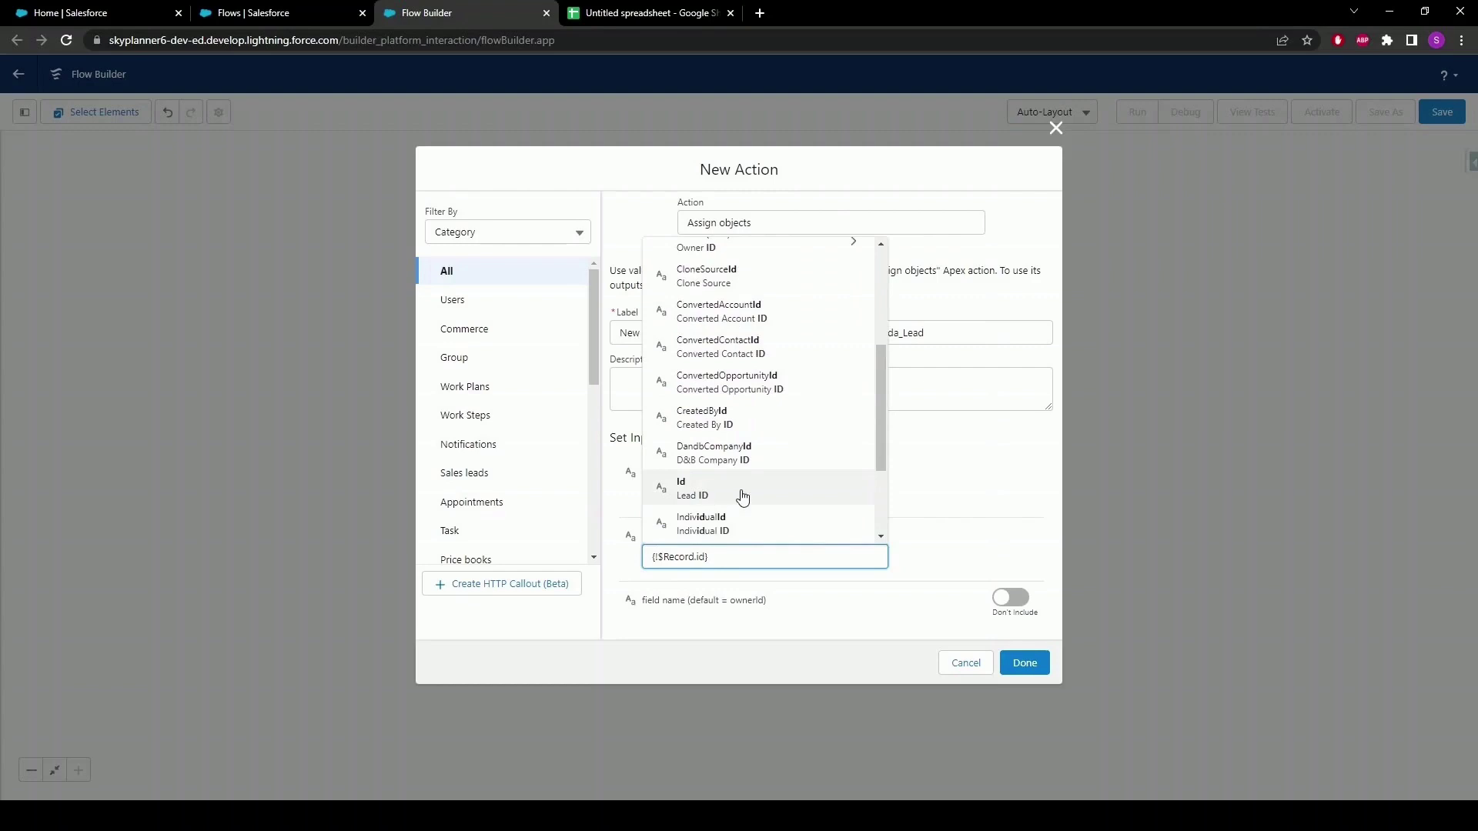
pyautogui.click(742, 496)
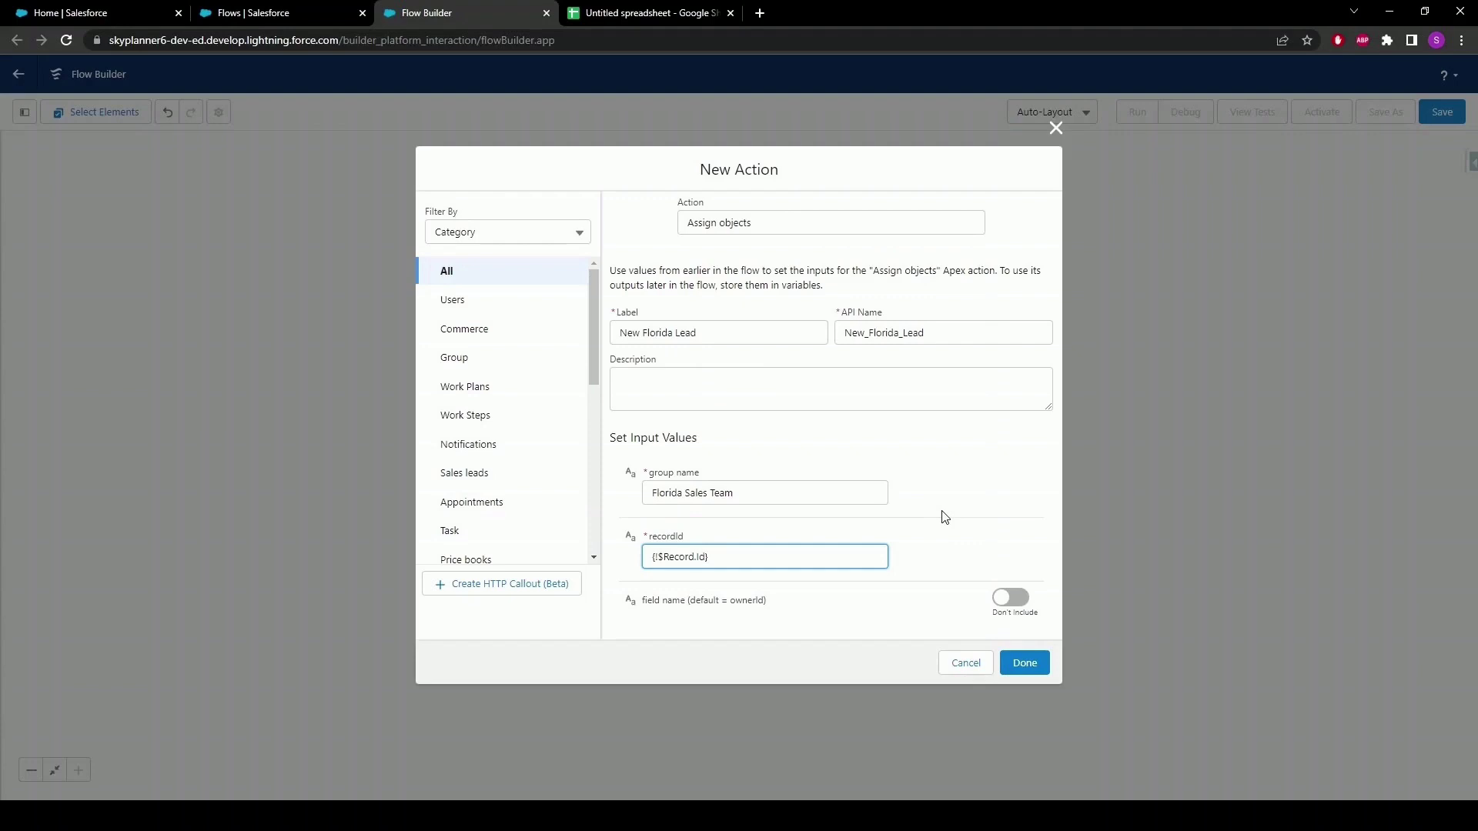
pyautogui.click(976, 543)
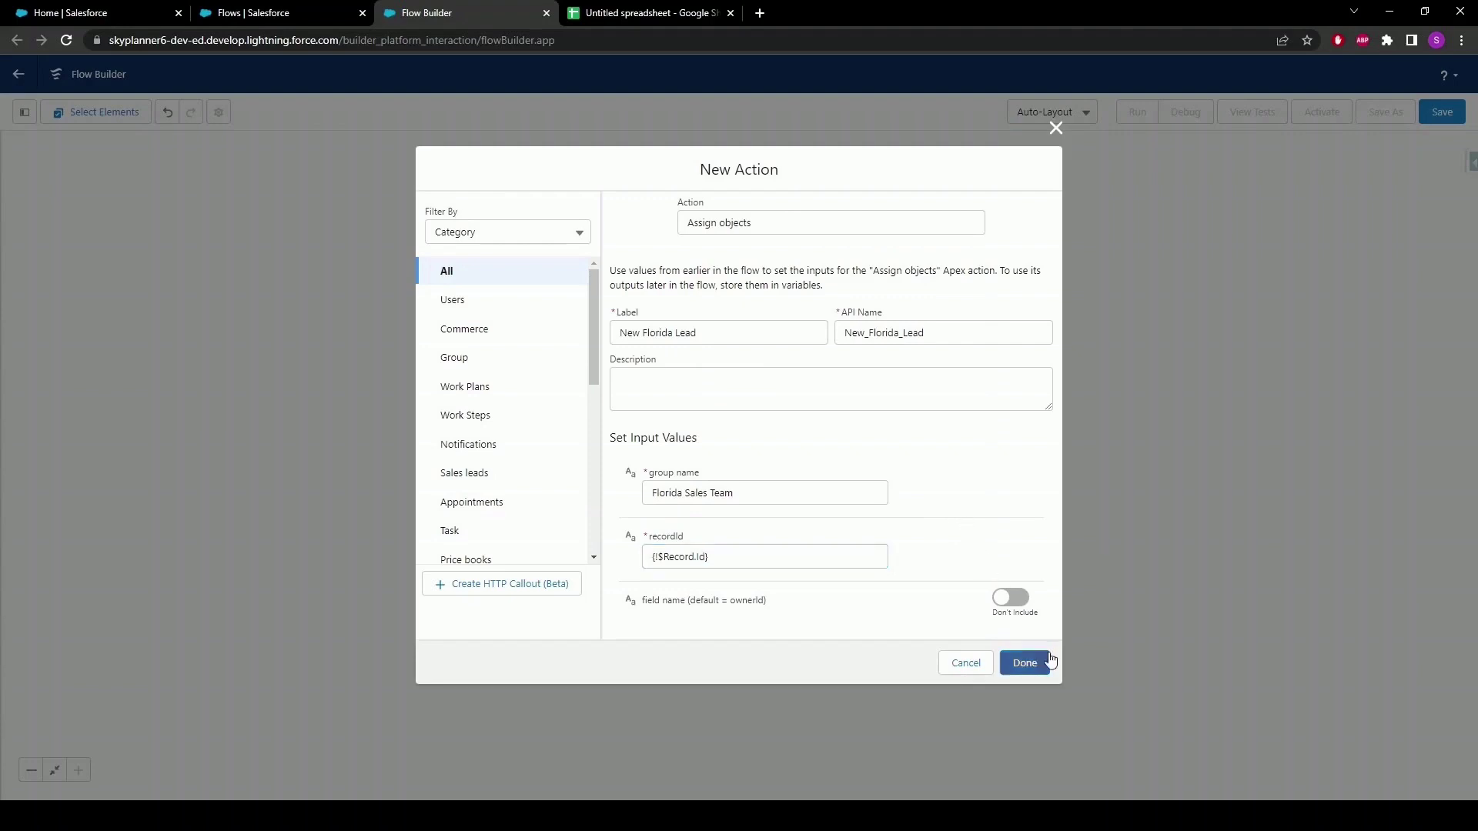
# - Confirm the New Florida Lead action and save the flow labelled Round Robin Assignment with default API name
pyautogui.click(1026, 665)
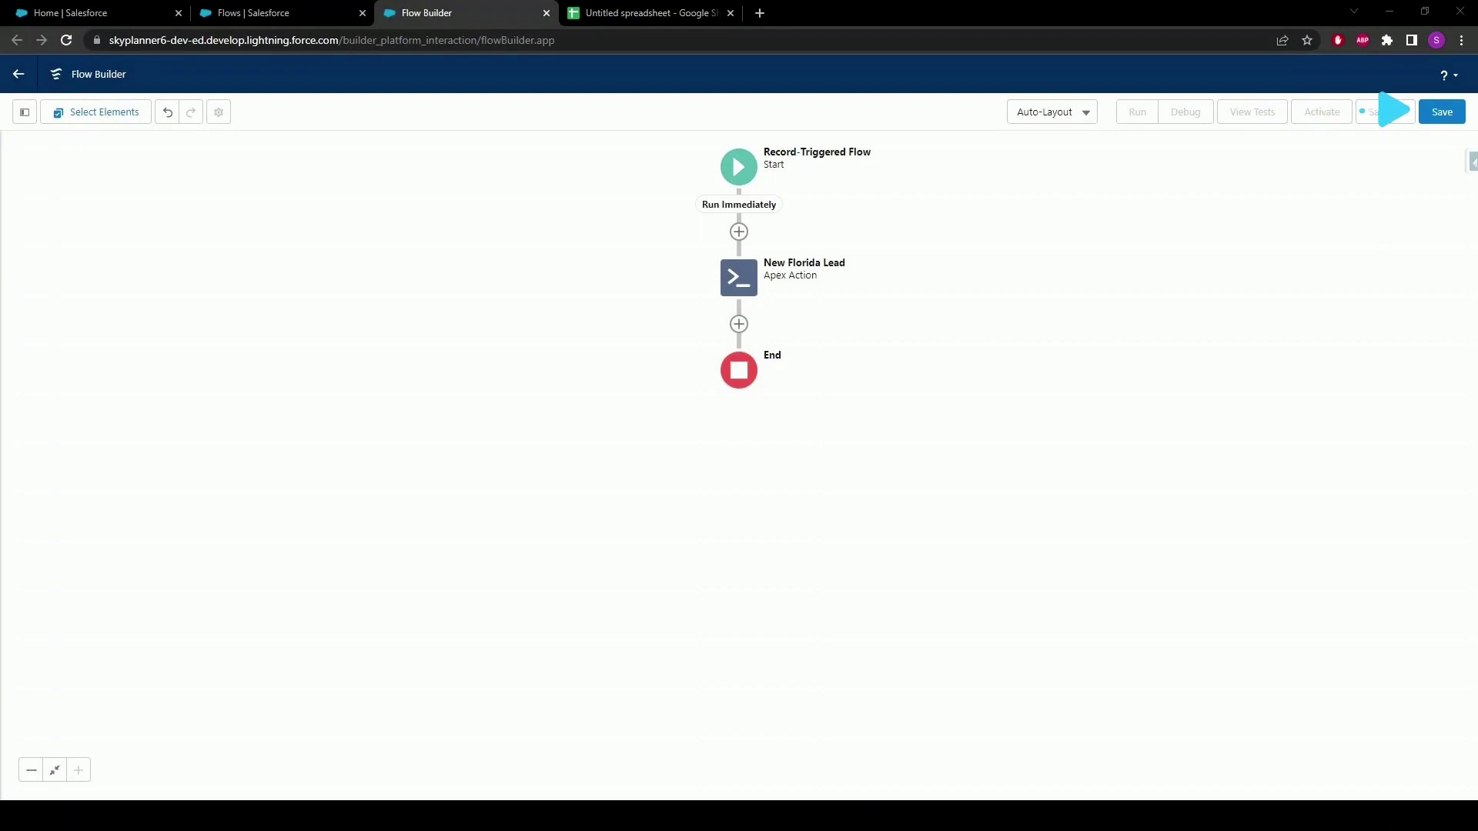
pyautogui.click(1442, 112)
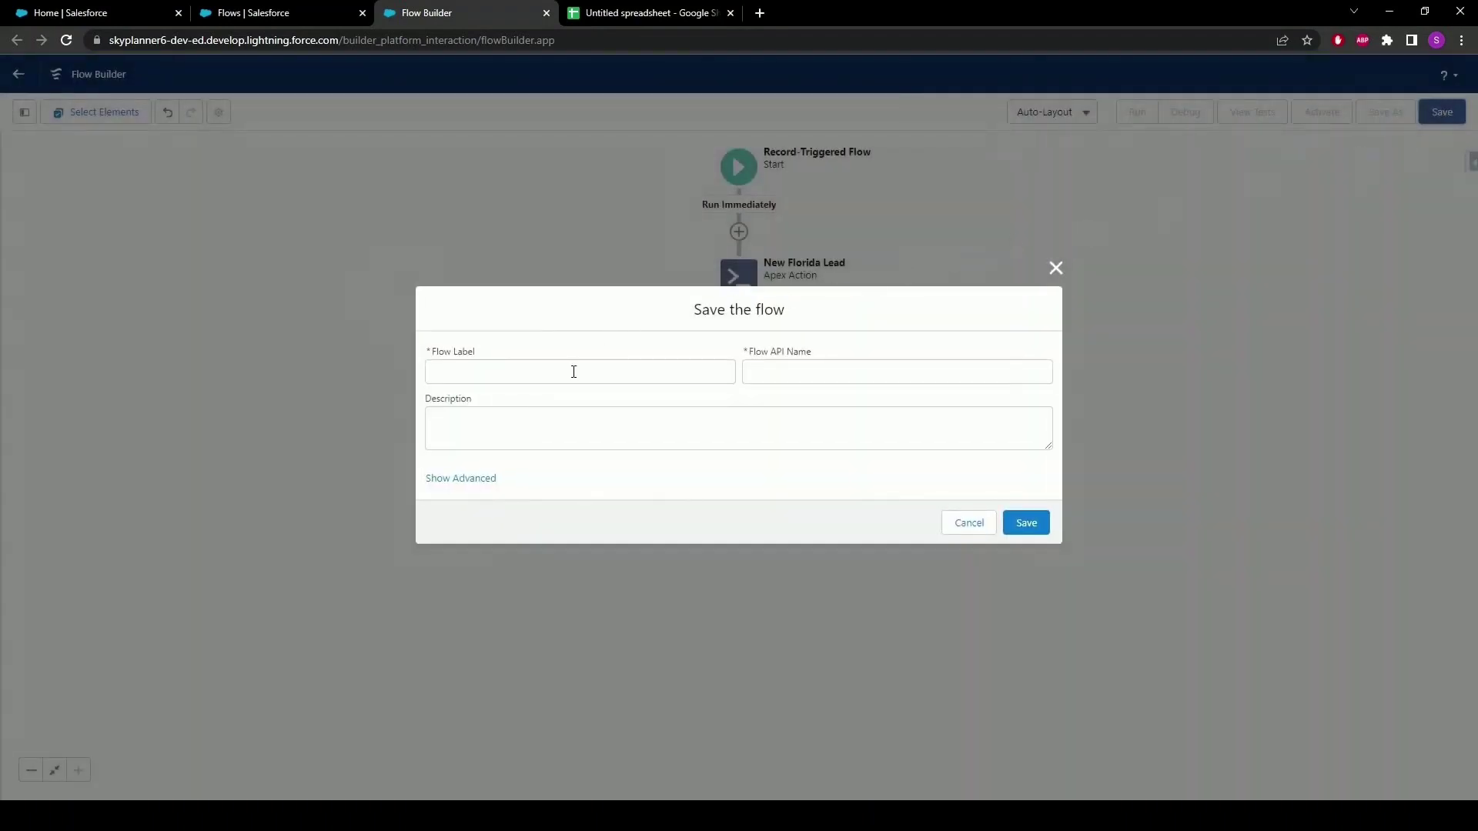
pyautogui.click(607, 363)
pyautogui.write('Round Robin Assignment')
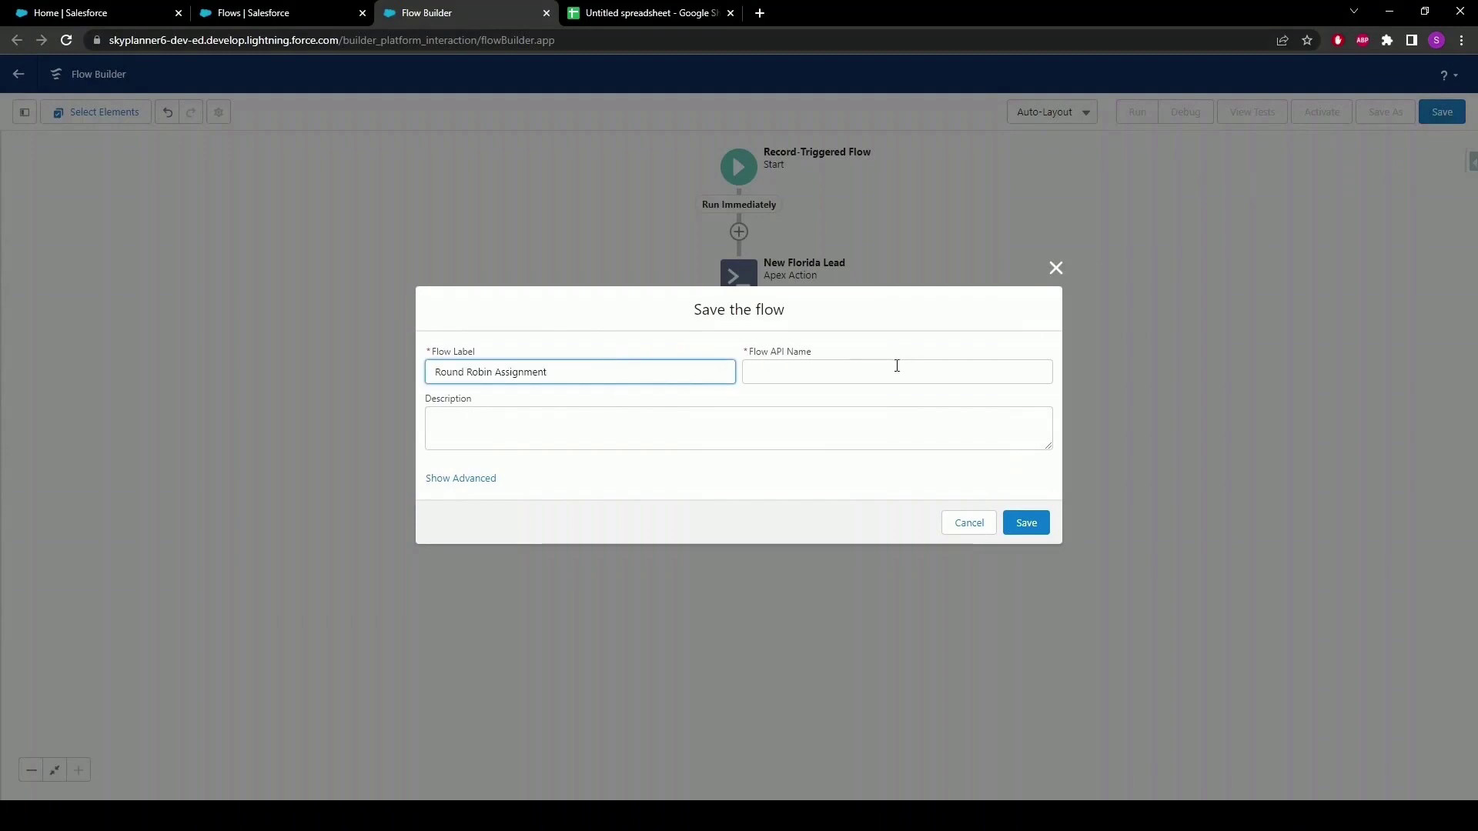
pyautogui.click(898, 364)
pyautogui.click(1035, 534)
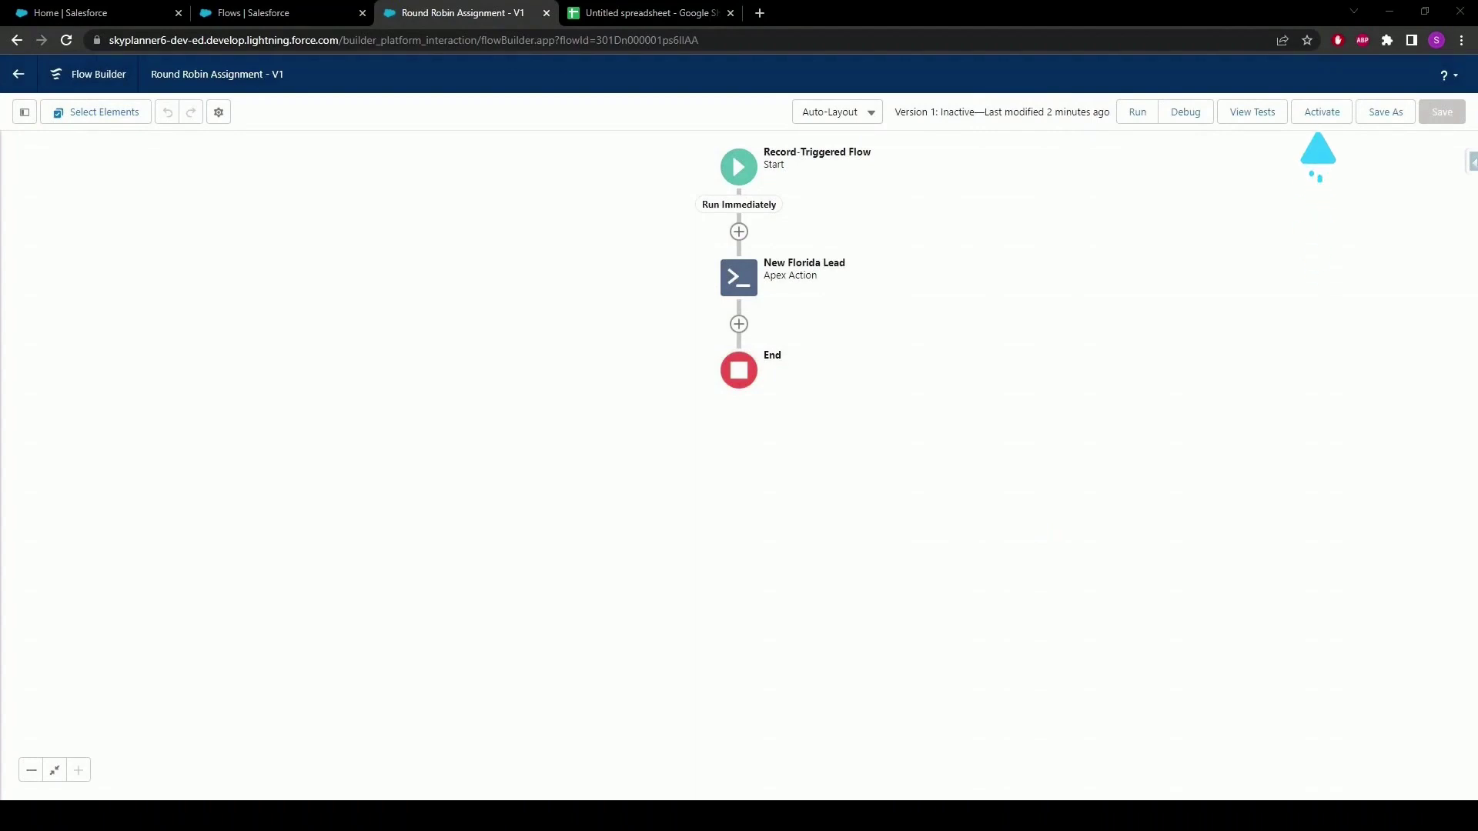
# - Activate Round Robin Assignment – V1 and bring up the Untitled spreadsheet of Florida leads
pyautogui.click(1311, 117)
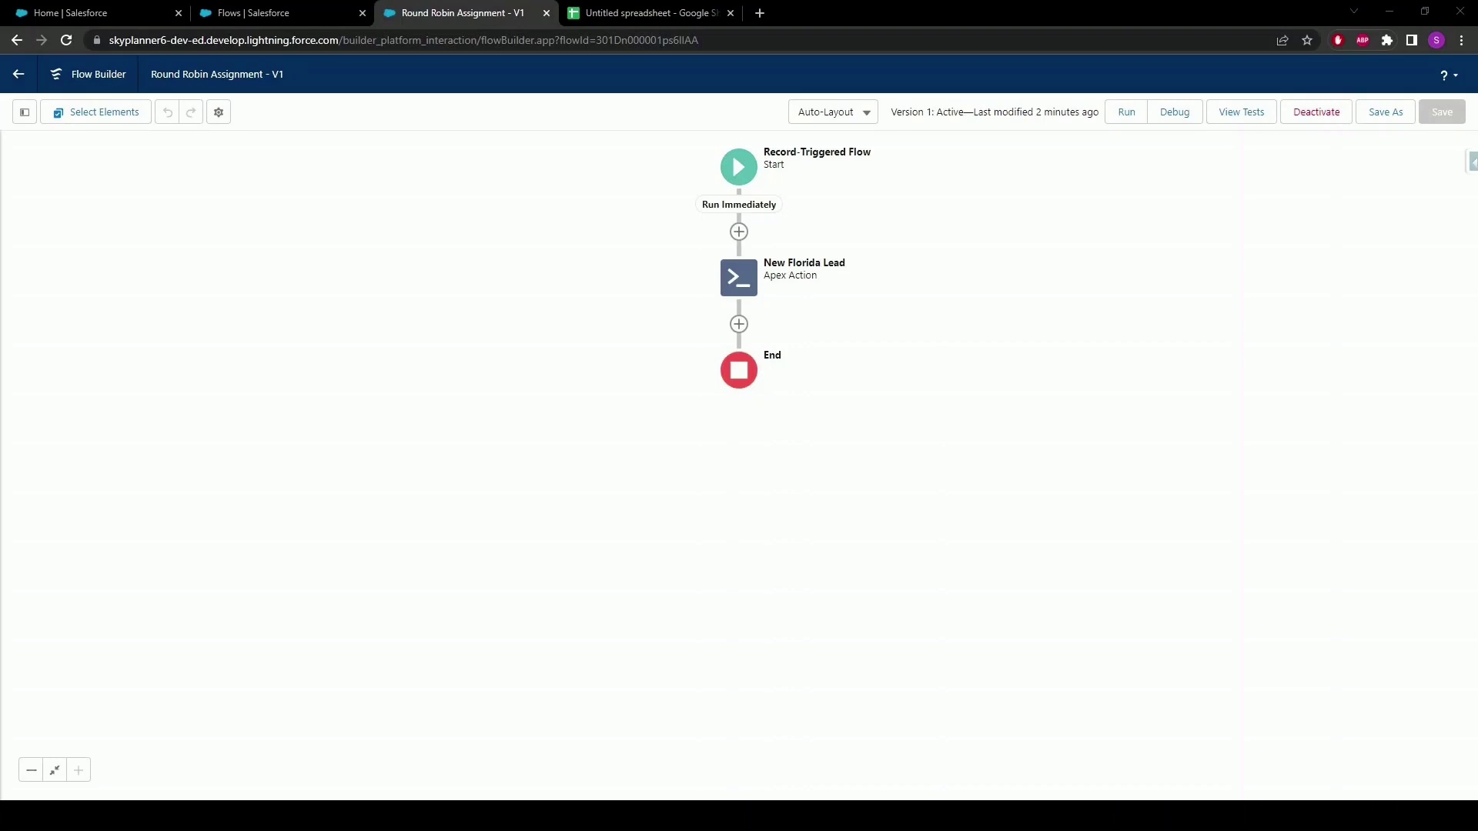
pyautogui.click(638, 15)
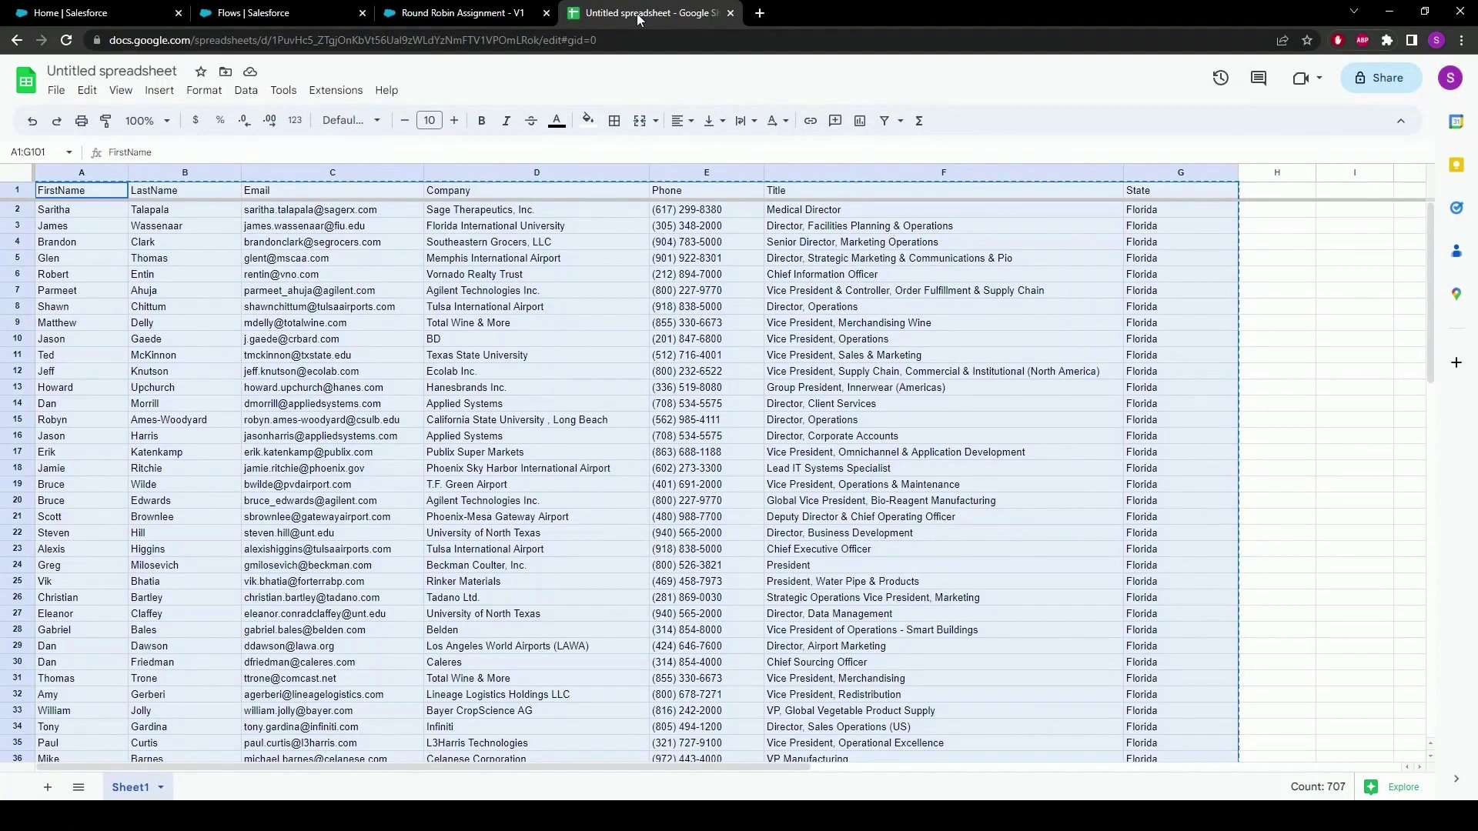
# - Copy the 100 lead rows (A1:G101) and open Salesforce Inspector's Data Import page
pyautogui.click(64, 192)
pyautogui.hotkey('ctrl', 'a')
pyautogui.click(233, 15)
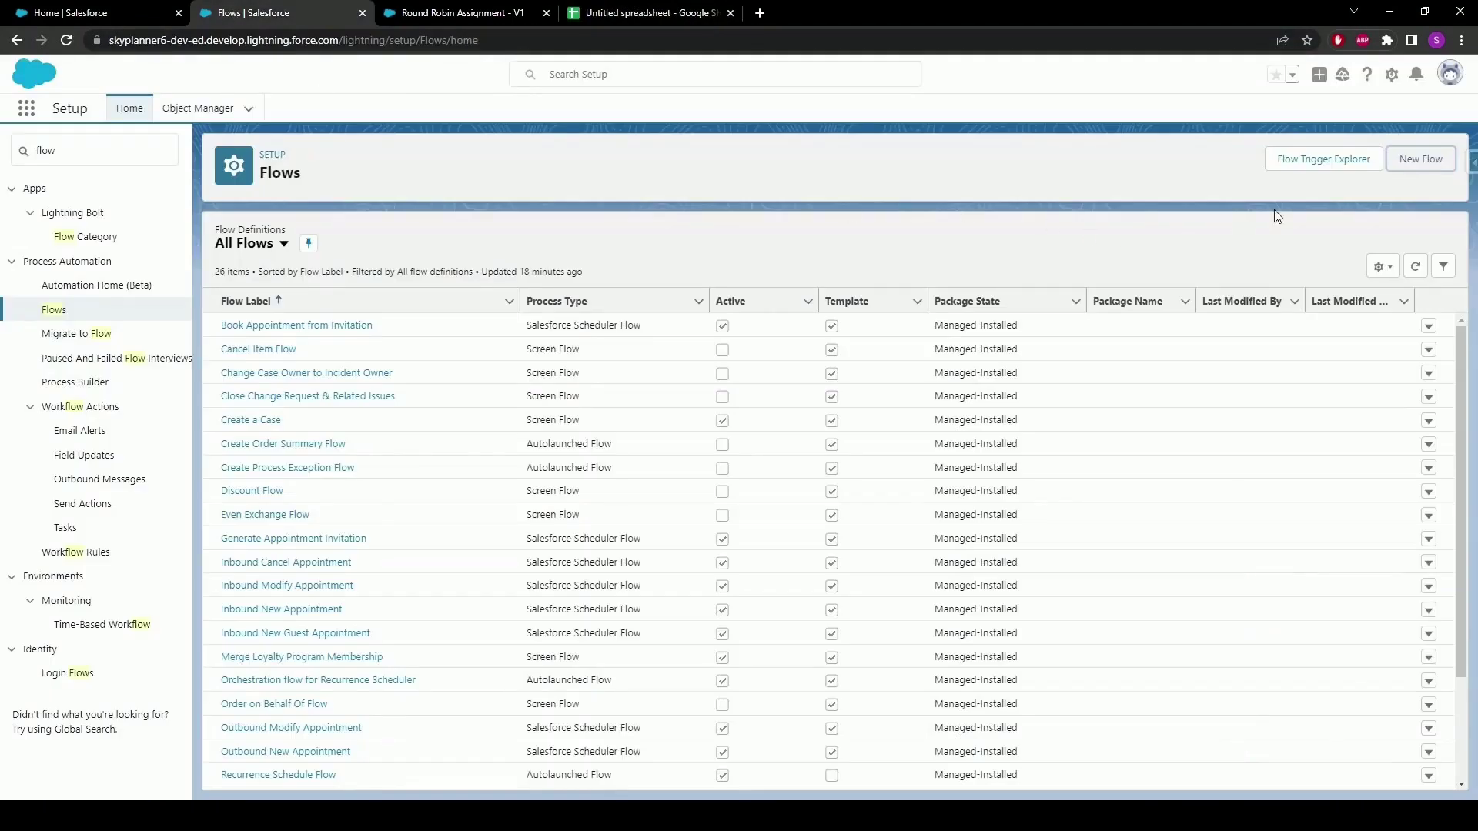
pyautogui.click(1470, 163)
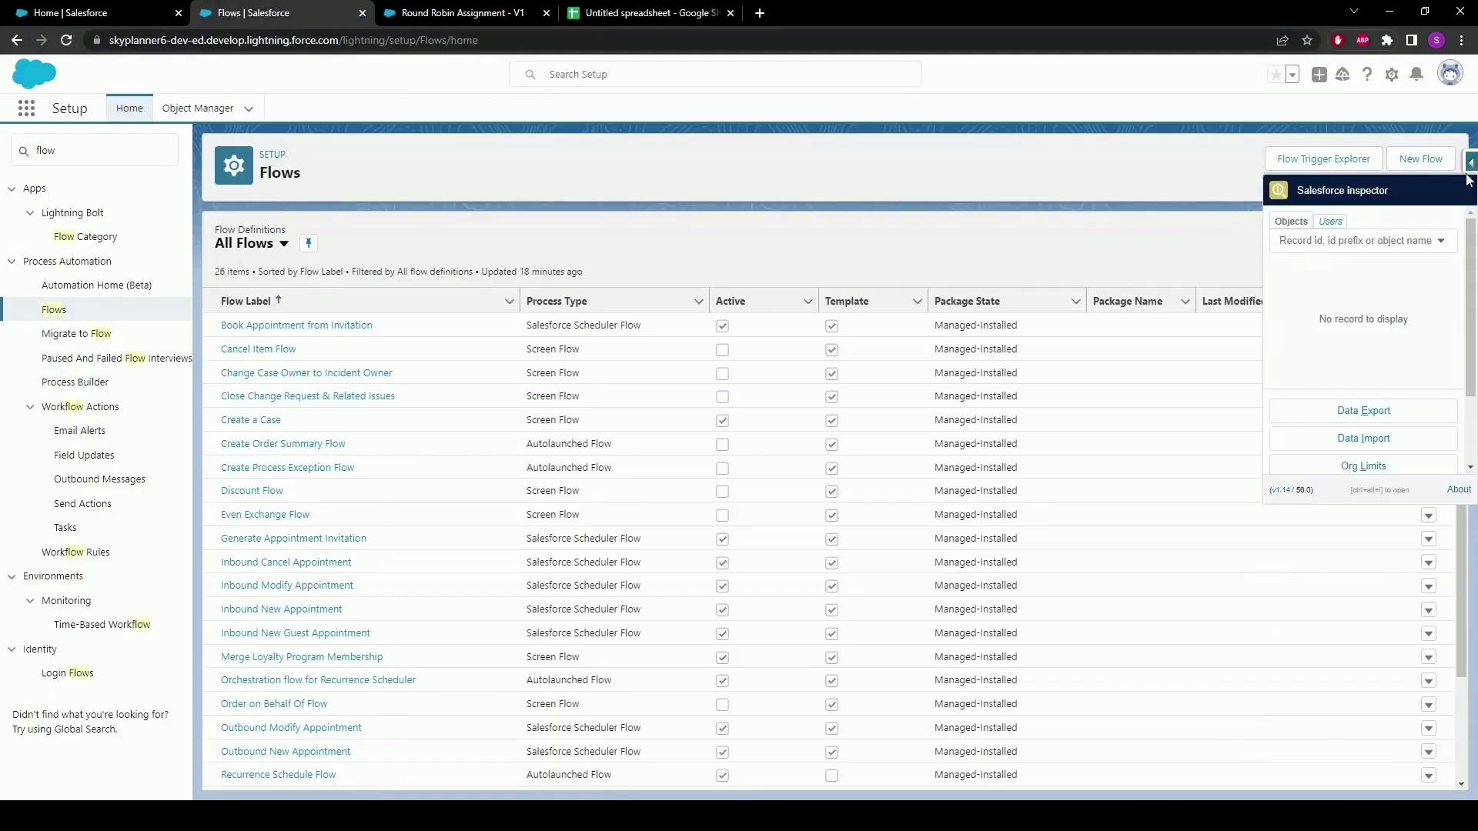
pyautogui.click(1369, 446)
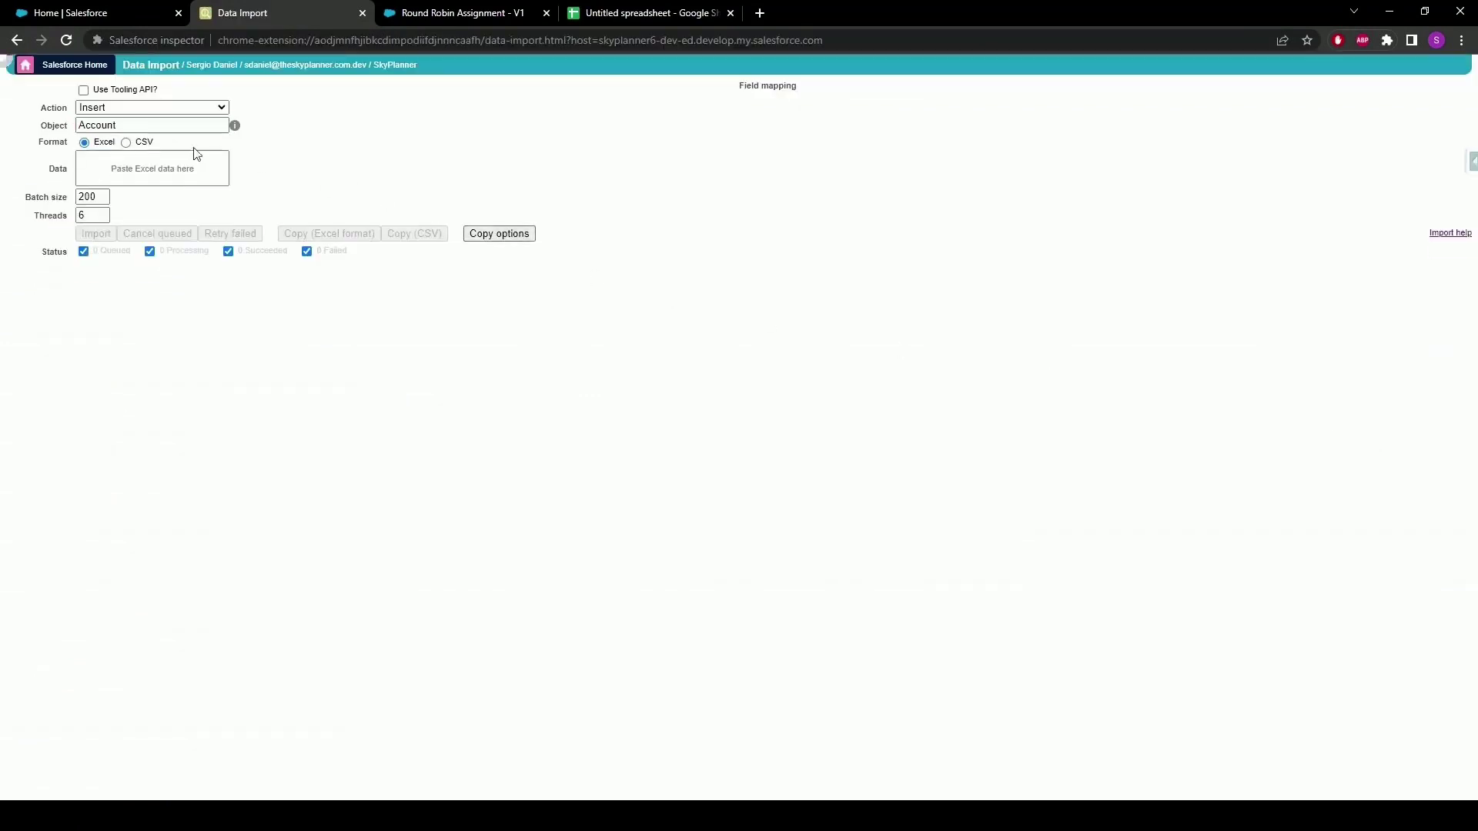
# - Import the pasted 100 rows as Lead records in Inspector, confirm, and return to Salesforce Home
pyautogui.click(126, 124)
pyautogui.hotkey('ctrl', 'a')
pyautogui.write('Lead')
pyautogui.click(130, 168)
pyautogui.hotkey('ctrl', 'v')
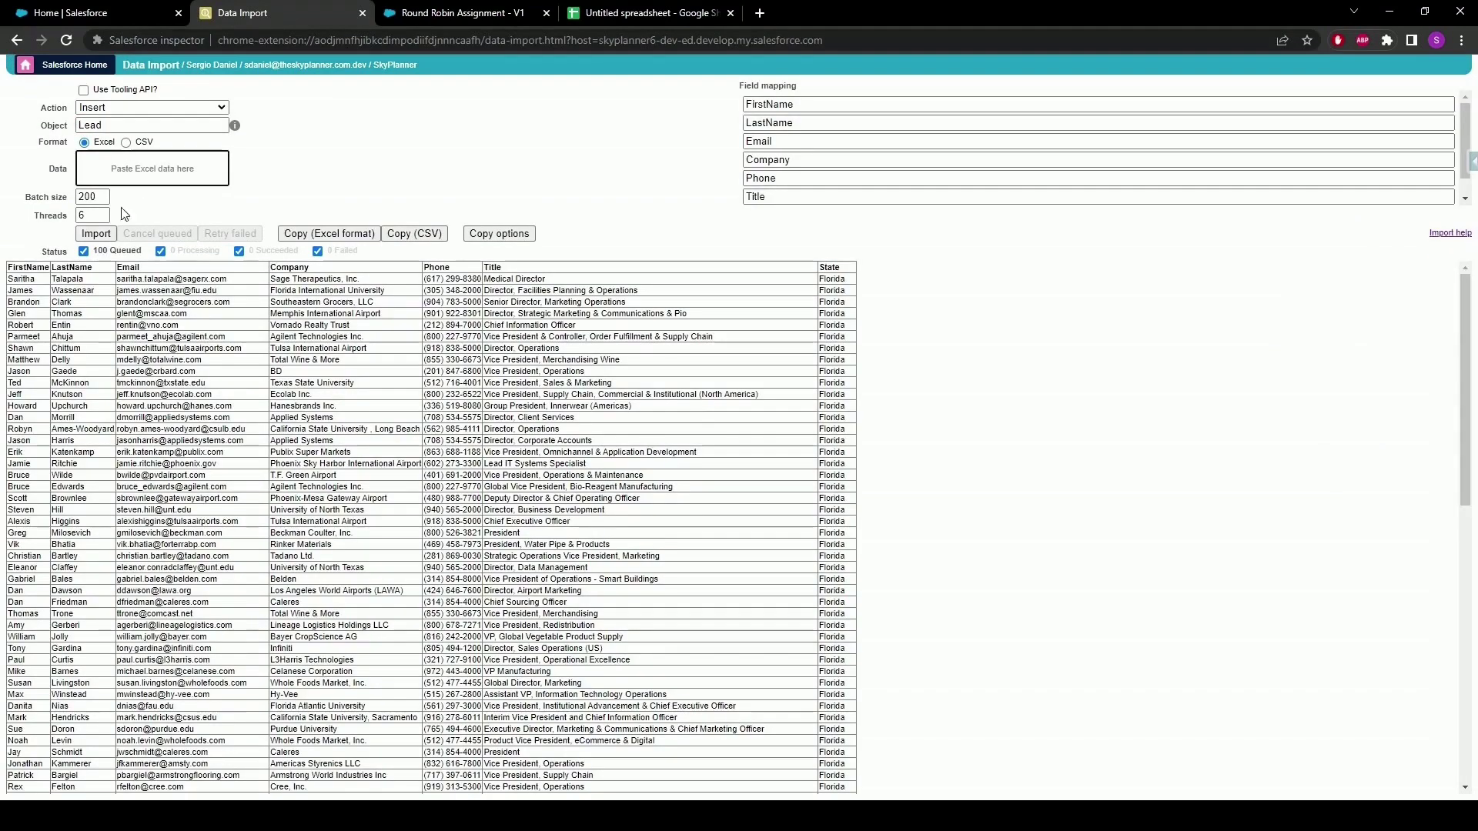
pyautogui.click(99, 235)
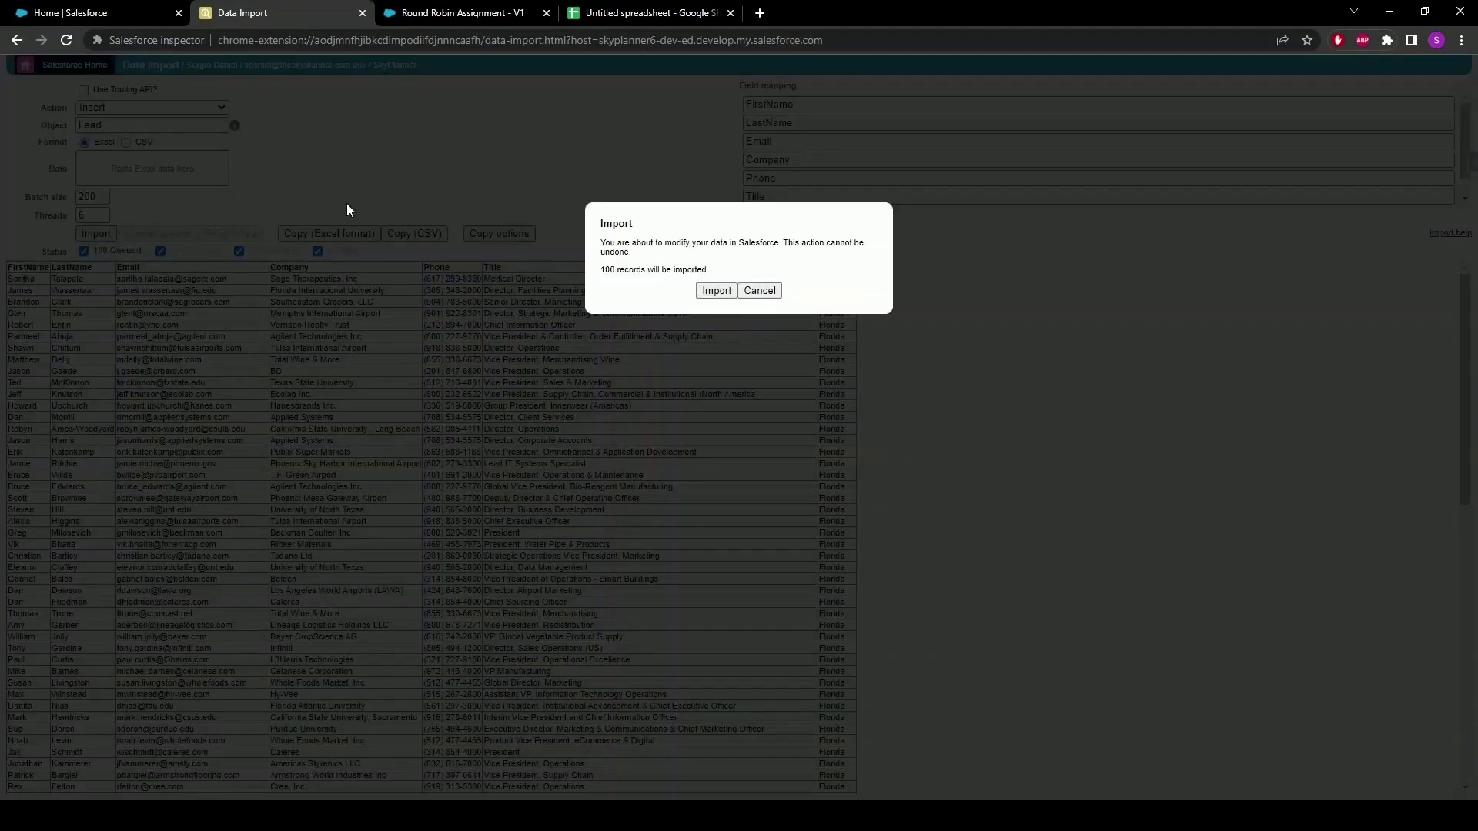
pyautogui.click(724, 293)
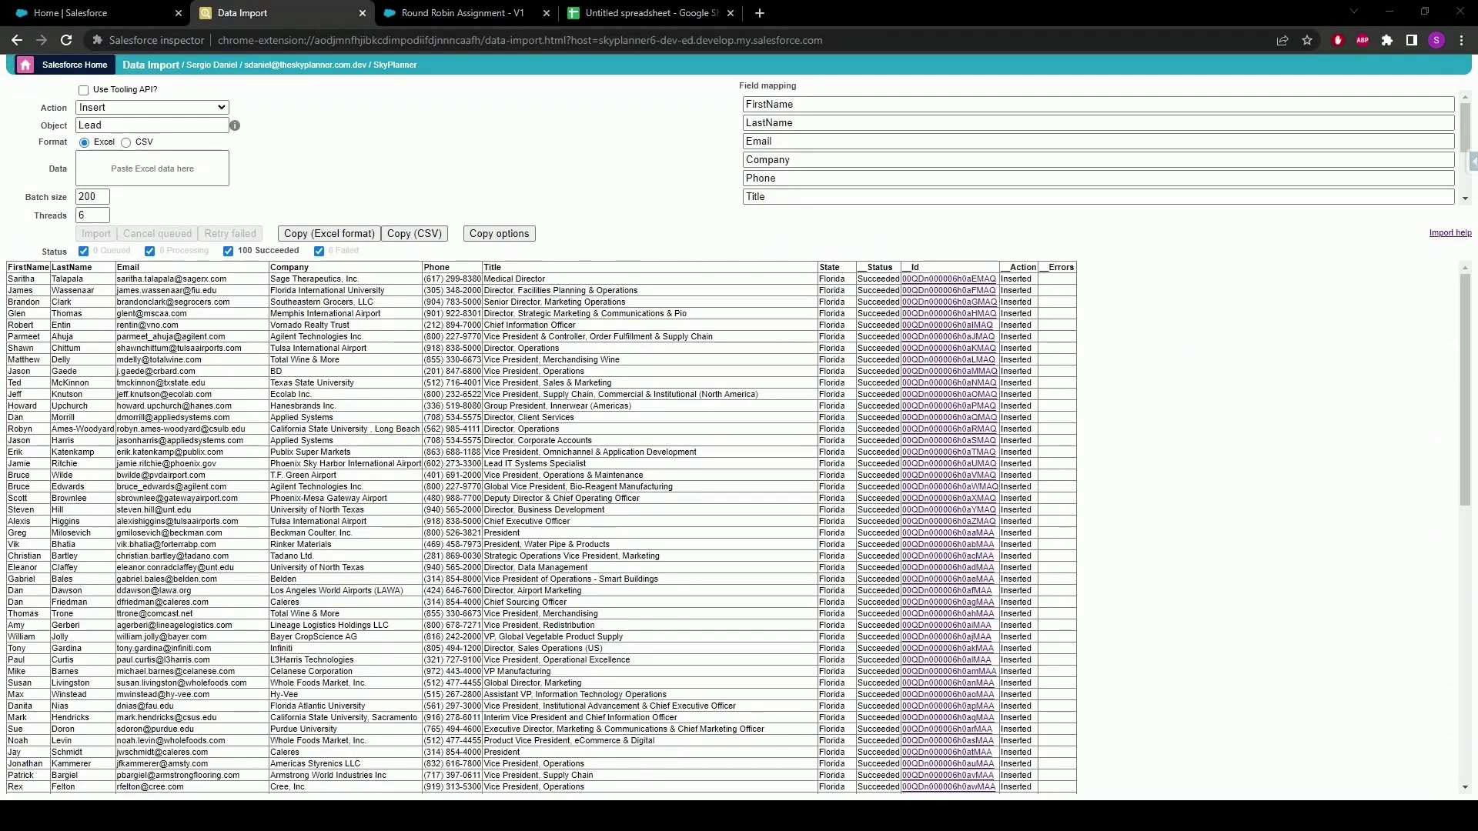
pyautogui.hotkey('ctrl', '1')
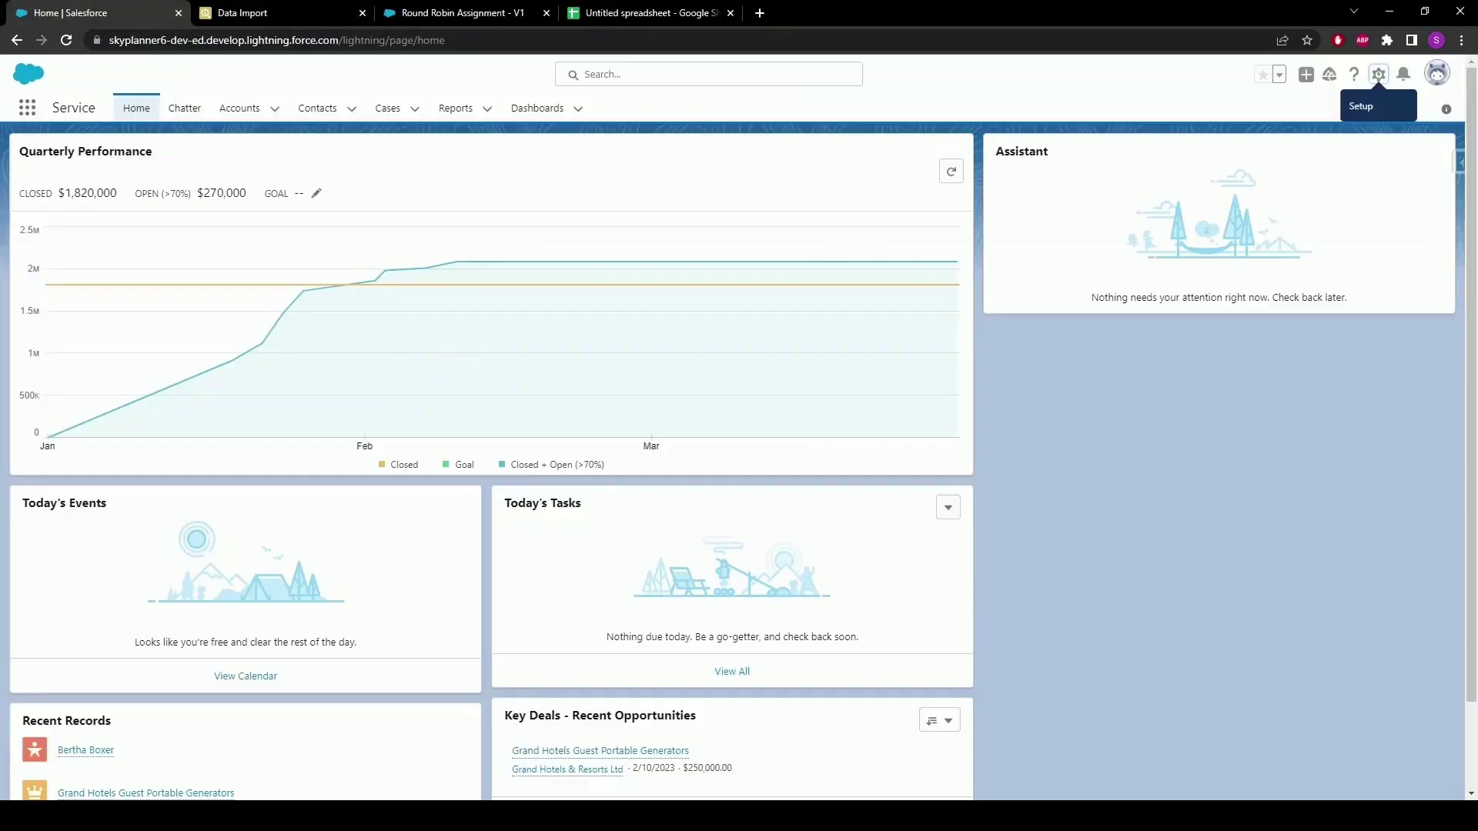
# - In Salesforce Inspector, export Lead id, name, email, state and owner name ordered by CreatedDate desc
pyautogui.click(1457, 161)
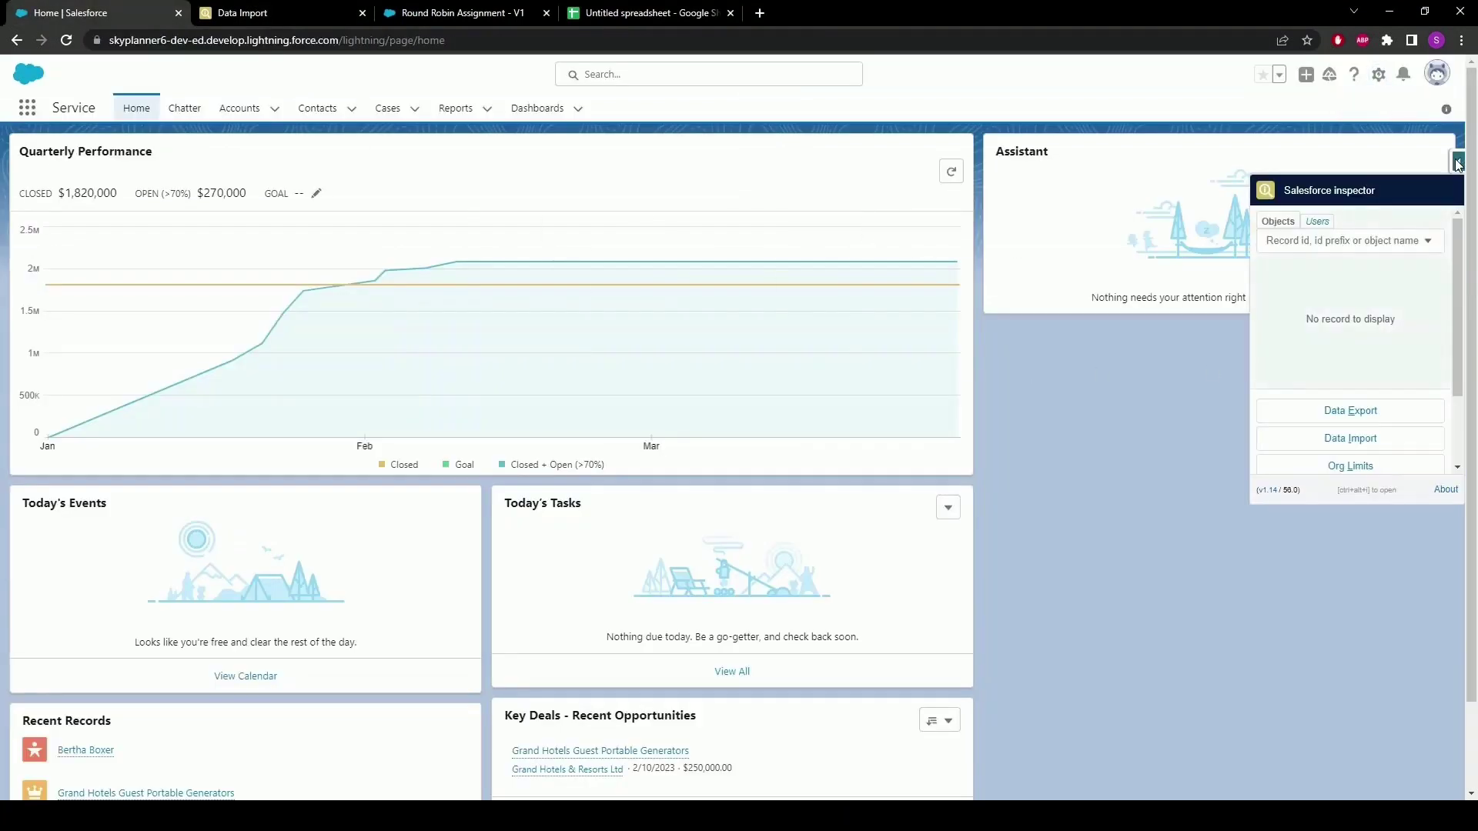
pyautogui.click(1332, 415)
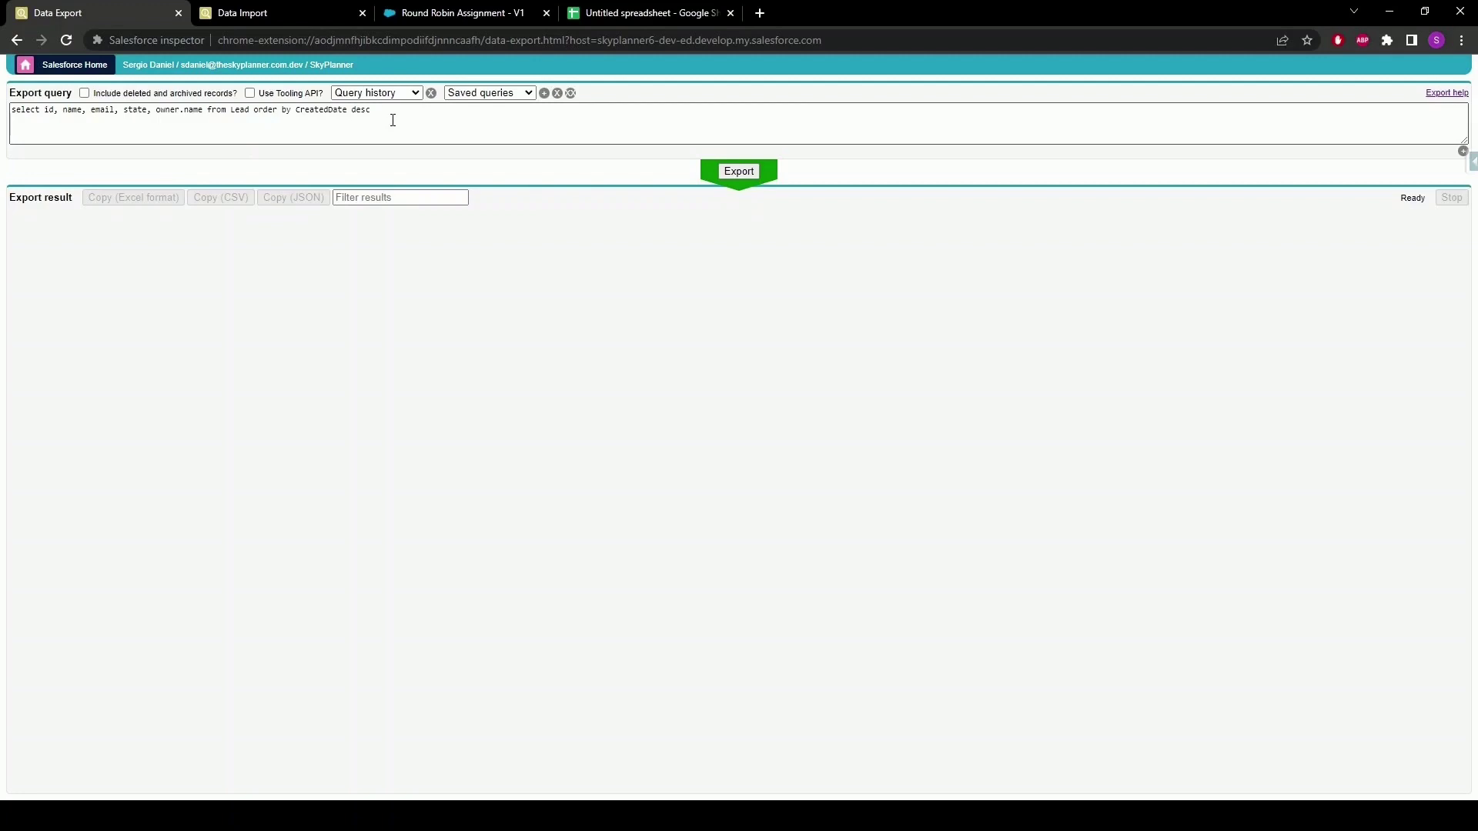
pyautogui.click(737, 172)
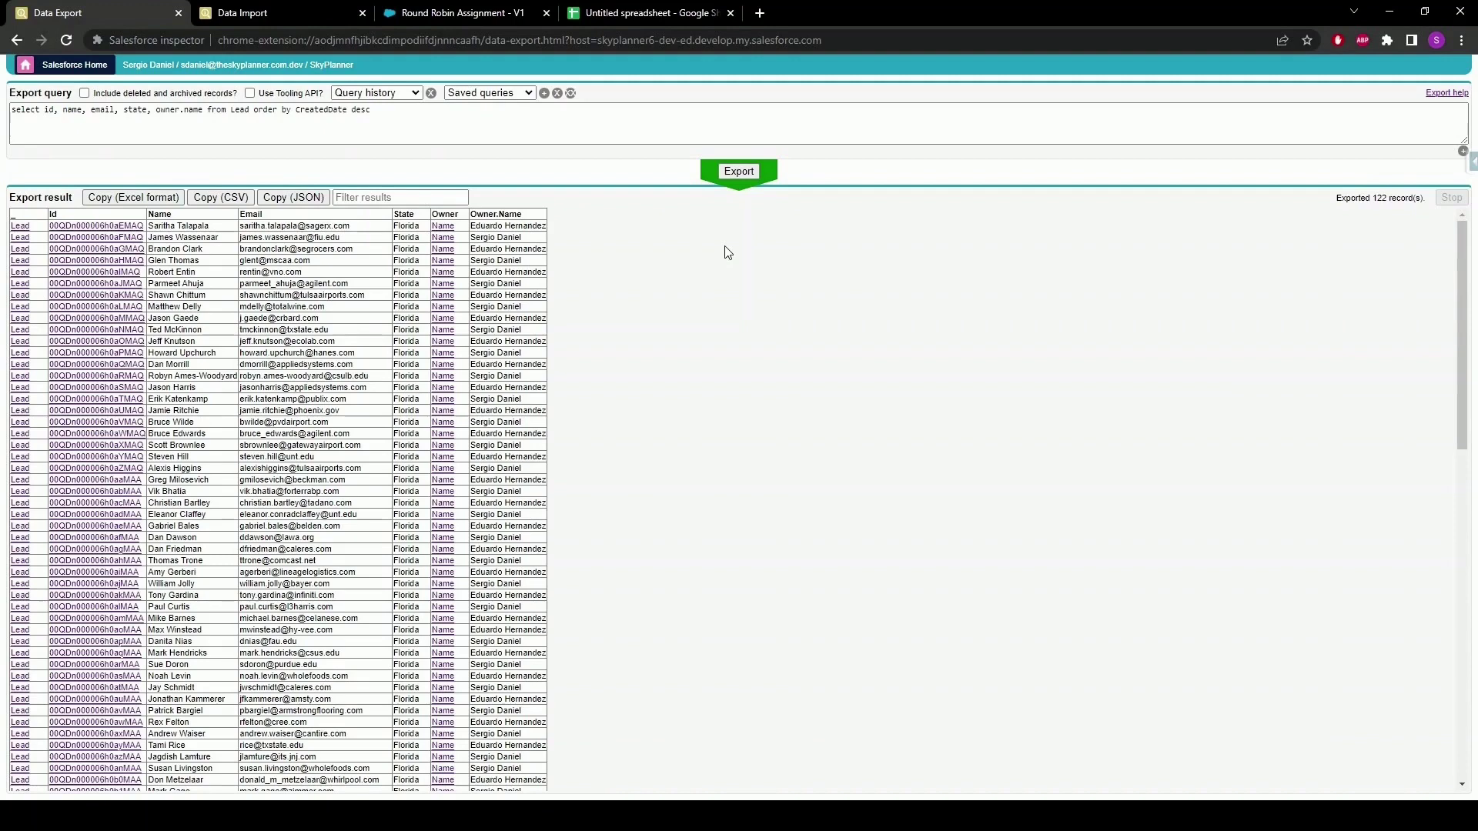
# - Check the 122 exported Florida leads to confirm owners alternate between the two group members
pyautogui.press('Down')
pyautogui.press('Down')
pyautogui.press('Down')
pyautogui.press('Down')
pyautogui.press('Down')
pyautogui.press('Down')
pyautogui.scroll(-4, 728, 269)
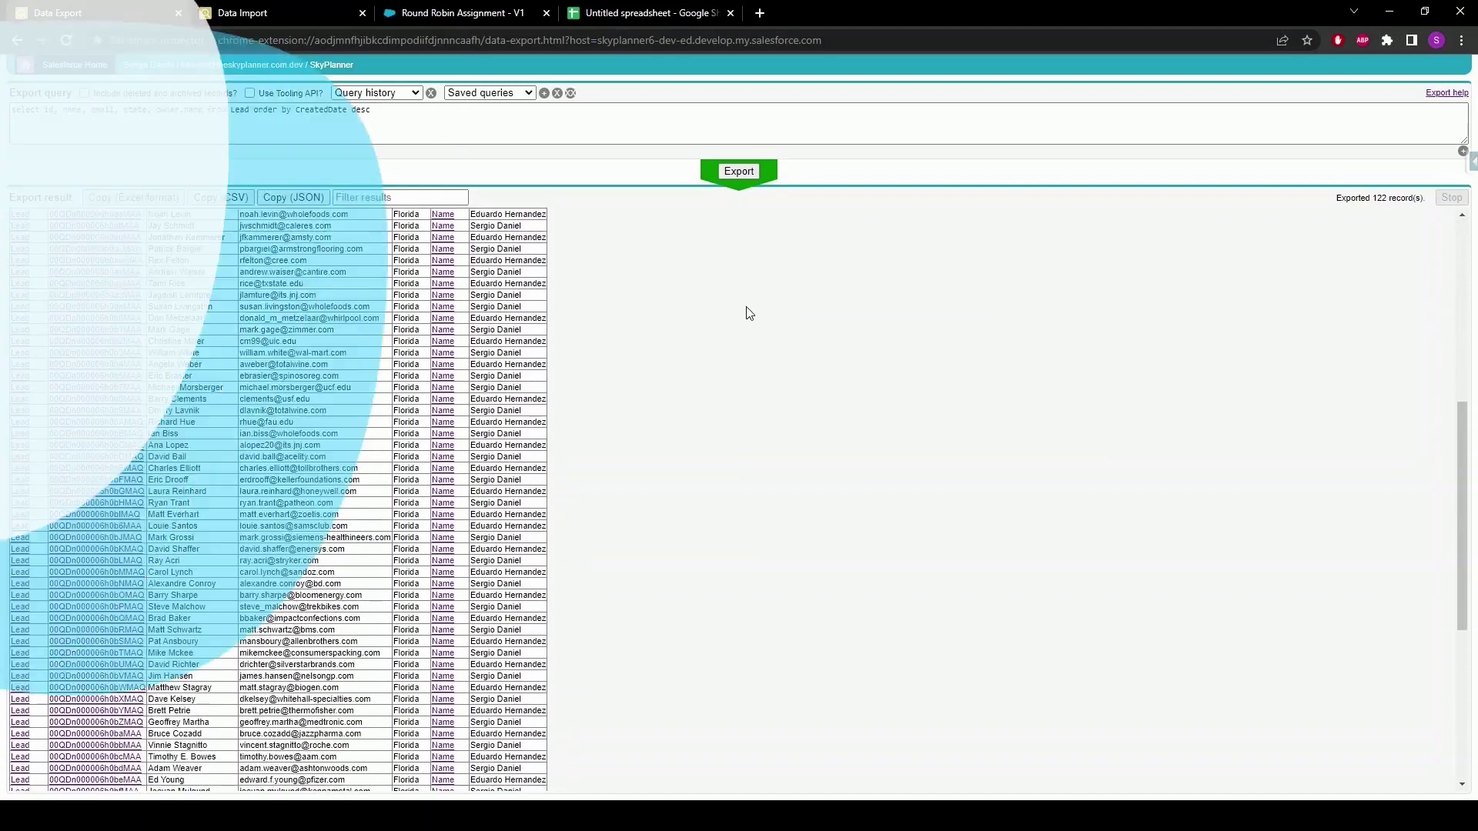
pyautogui.scroll(-2, 752, 315)
pyautogui.scroll(5, 752, 315)
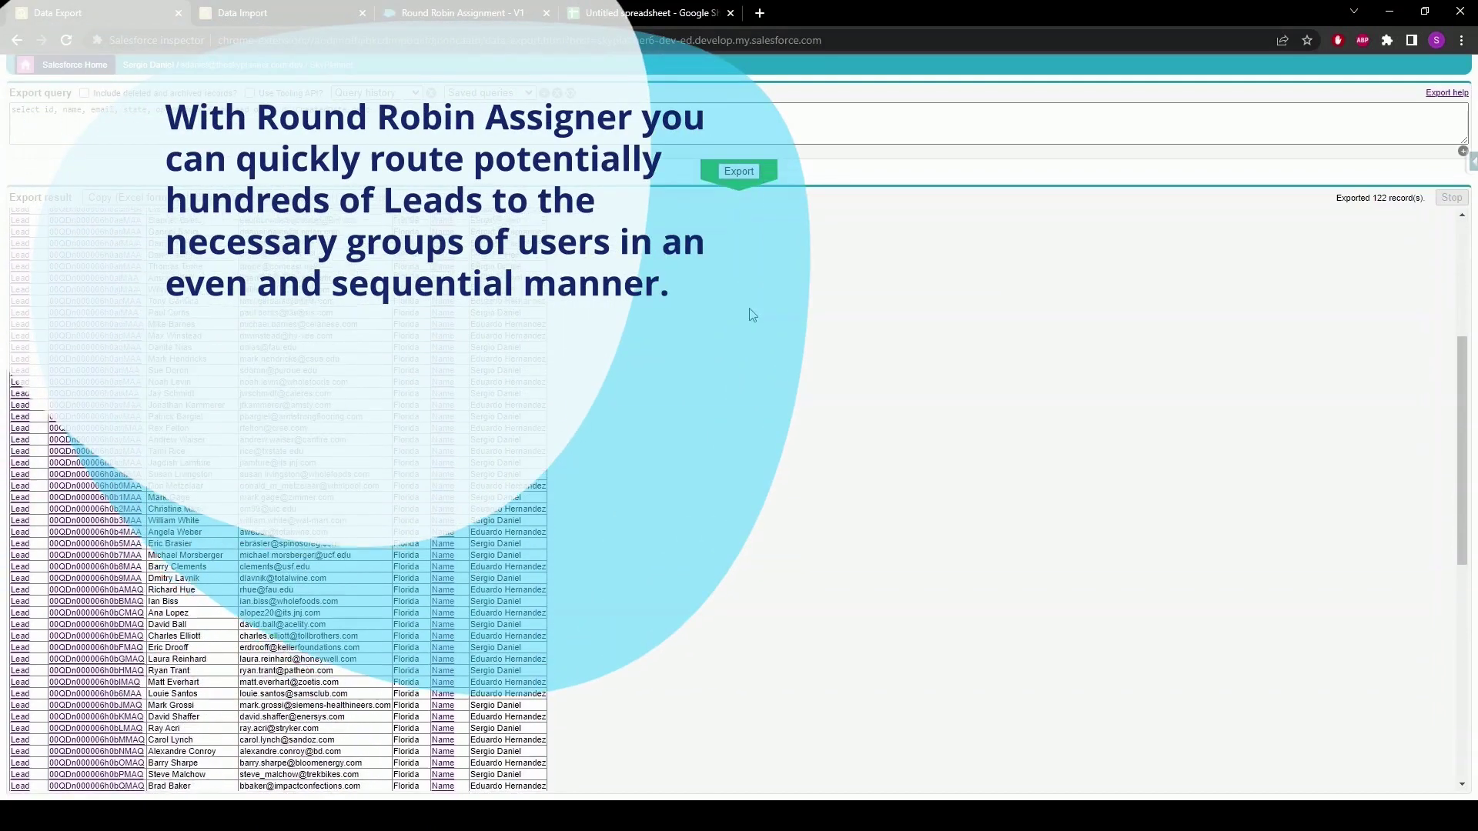
pyautogui.scroll(1, 752, 315)
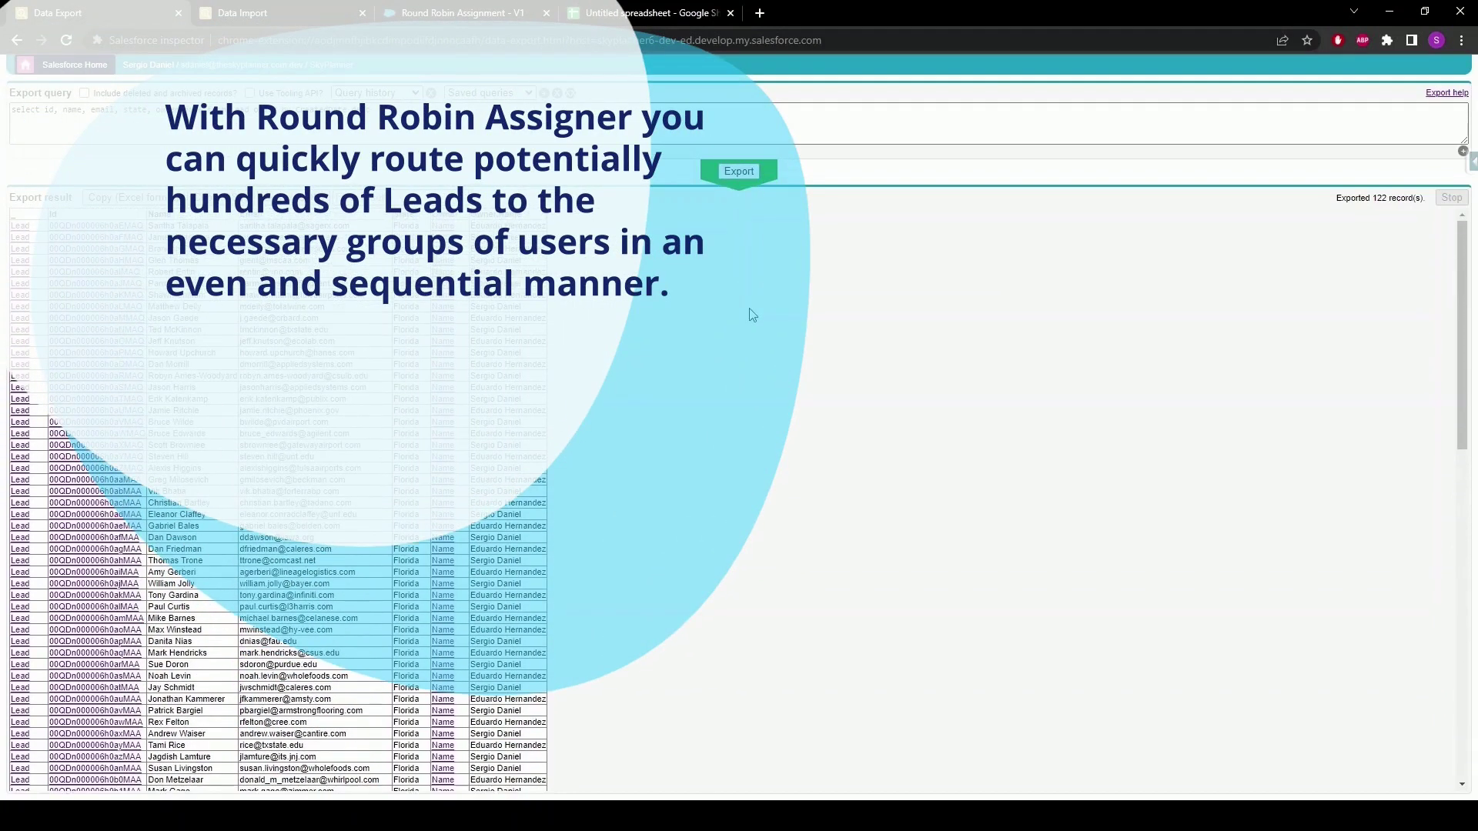